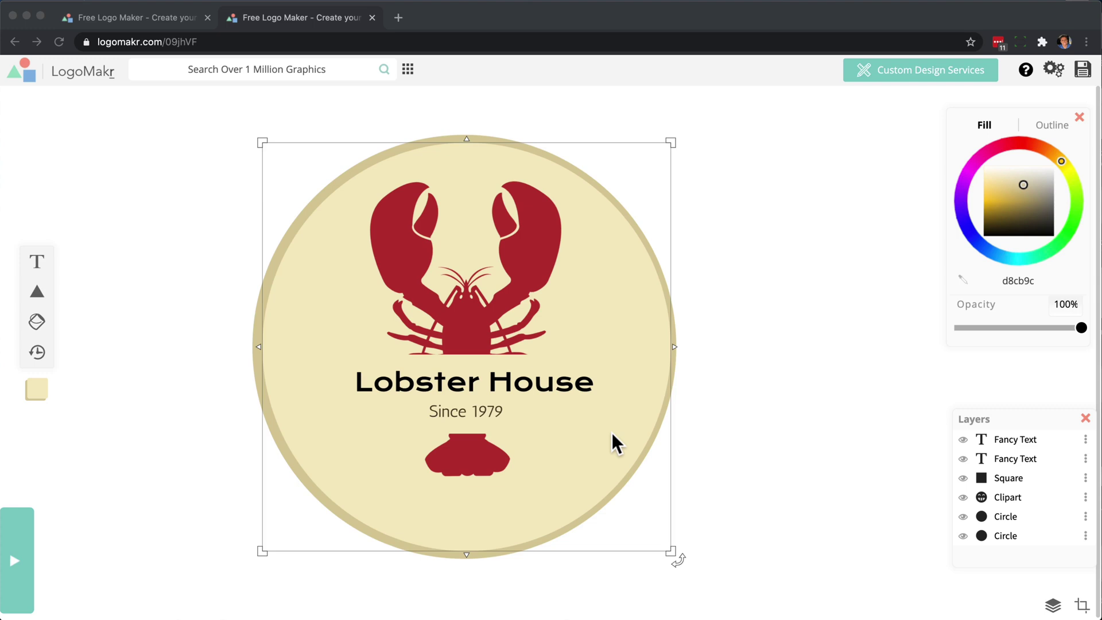
# - Centre the inner cream circle over the outer tan ring
pyautogui.click(749, 325)
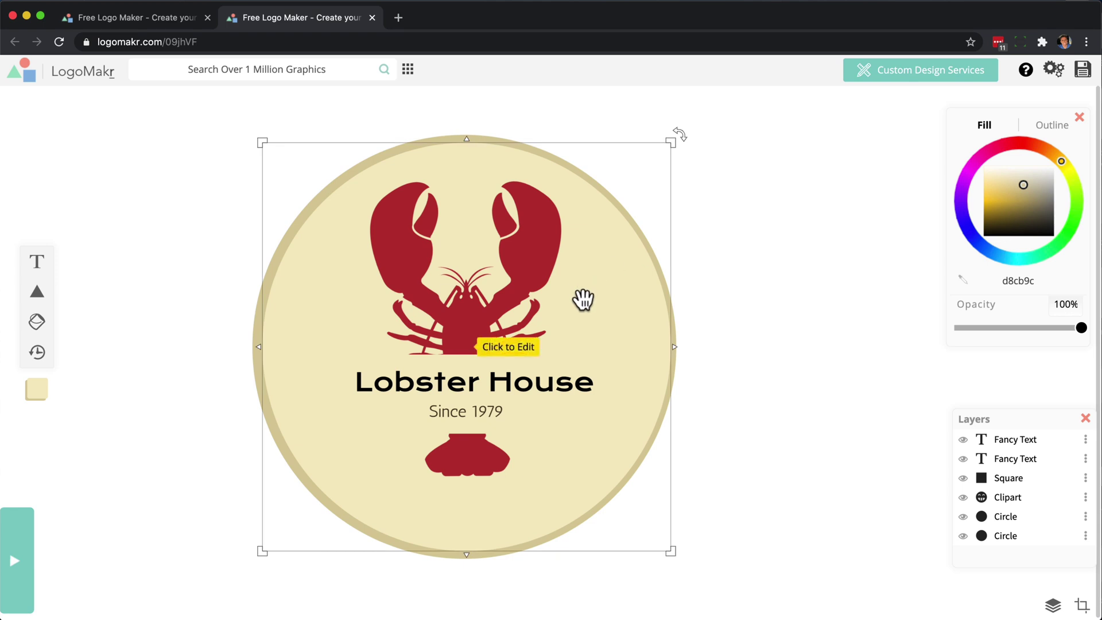
pyautogui.moveTo(583, 300)
pyautogui.mouseDown()
pyautogui.moveTo(763, 302)
pyautogui.moveTo(561, 304)
pyautogui.moveTo(588, 298)
pyautogui.mouseUp()
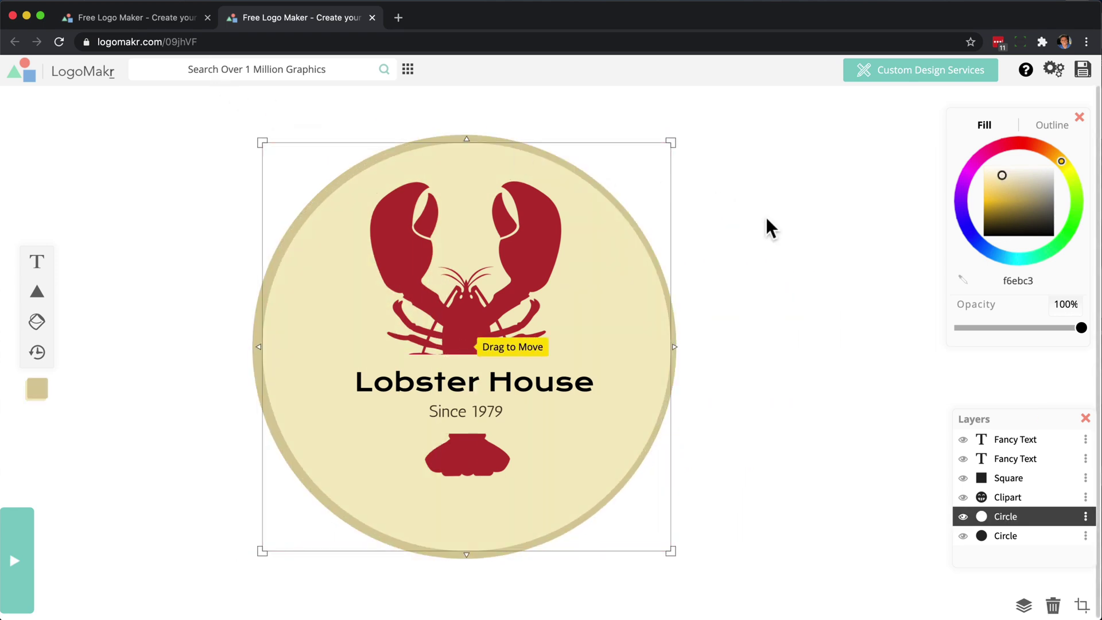
pyautogui.click(784, 222)
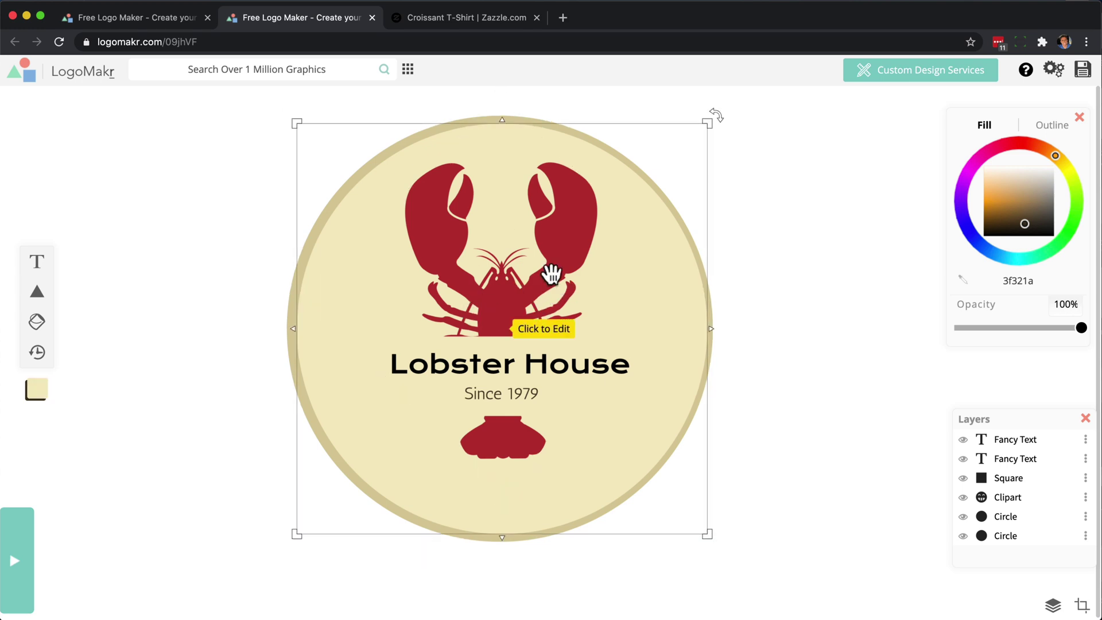
# - Enlarge the outer tan circle slightly from its corner handle
pyautogui.click(650, 255)
pyautogui.moveTo(650, 254)
pyautogui.mouseDown()
pyautogui.moveTo(908, 264)
pyautogui.moveTo(657, 265)
pyautogui.mouseUp()
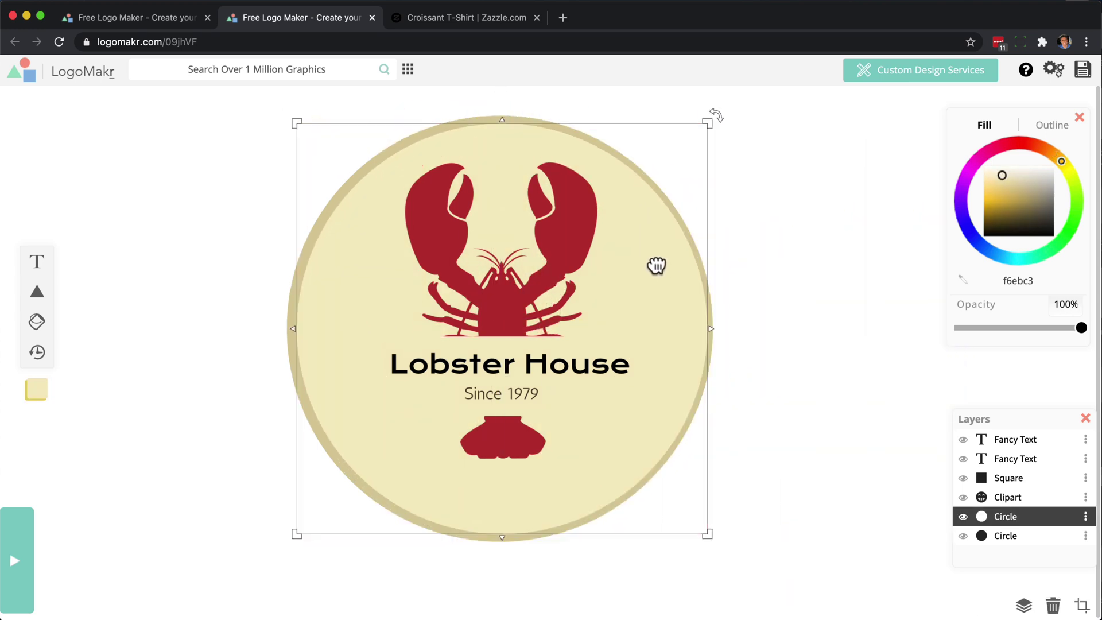
pyautogui.moveTo(708, 124)
pyautogui.mouseDown()
pyautogui.moveTo(683, 143)
pyautogui.moveTo(717, 111)
pyautogui.mouseUp()
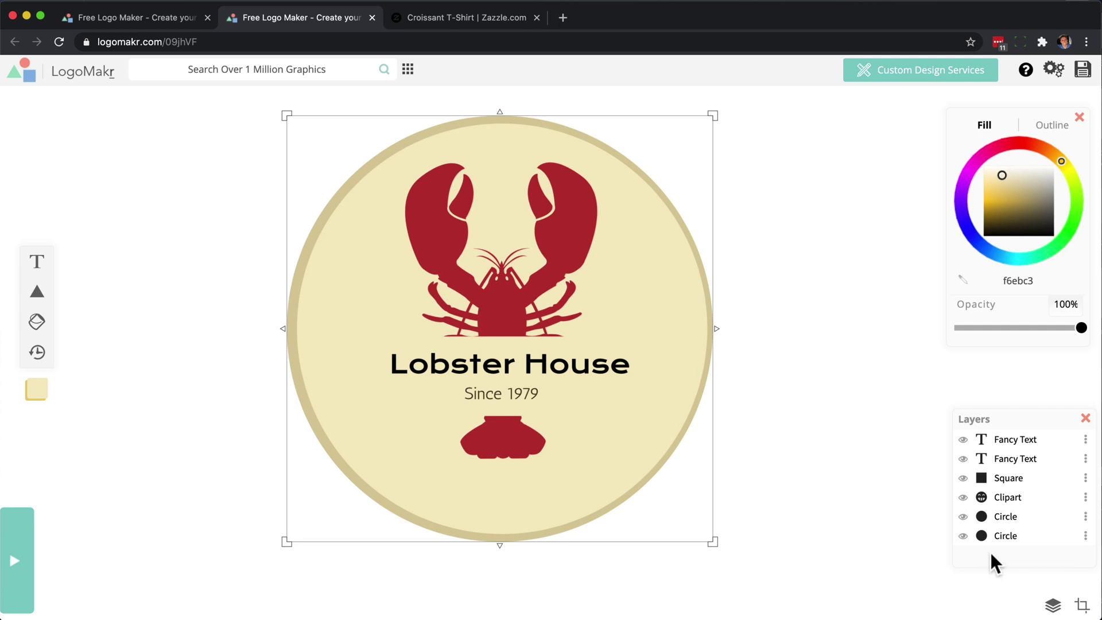
pyautogui.click(794, 347)
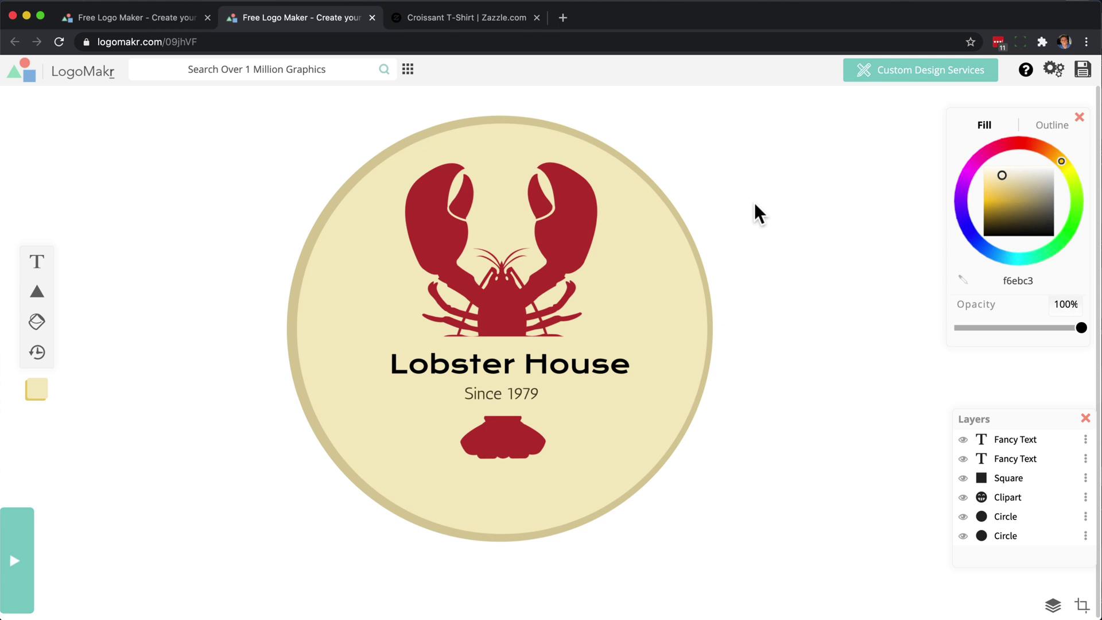
# - Preview lobster-houseWeb.png from the Downloads folder, then close the preview
pyautogui.press('super+Tab')
pyautogui.doubleClick(692, 204)
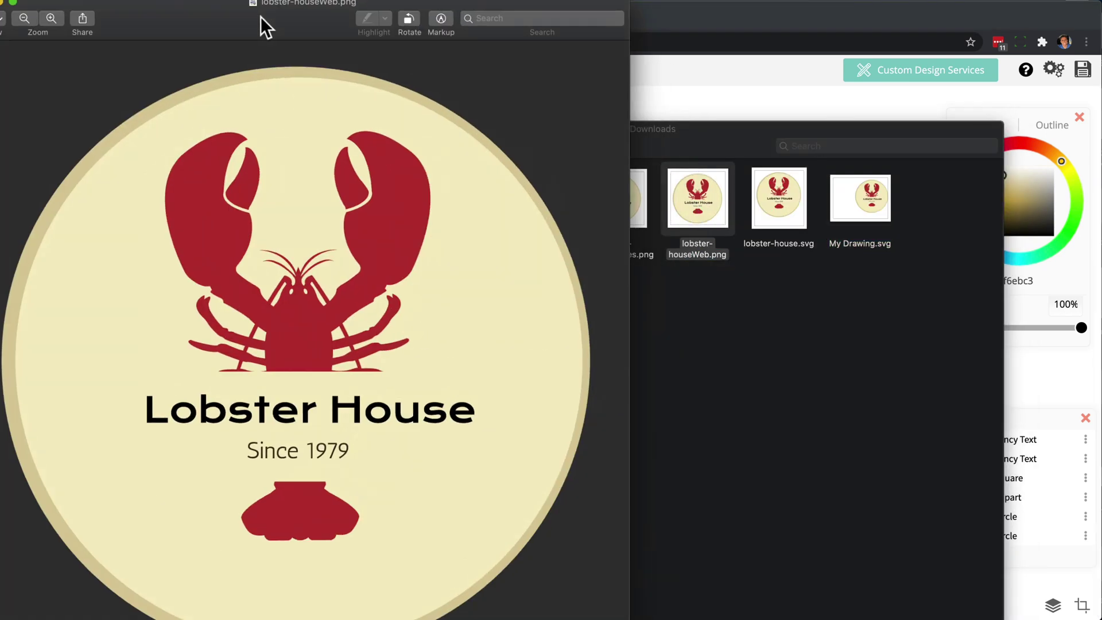
pyautogui.moveTo(262, 25); pyautogui.dragTo(520, 25)
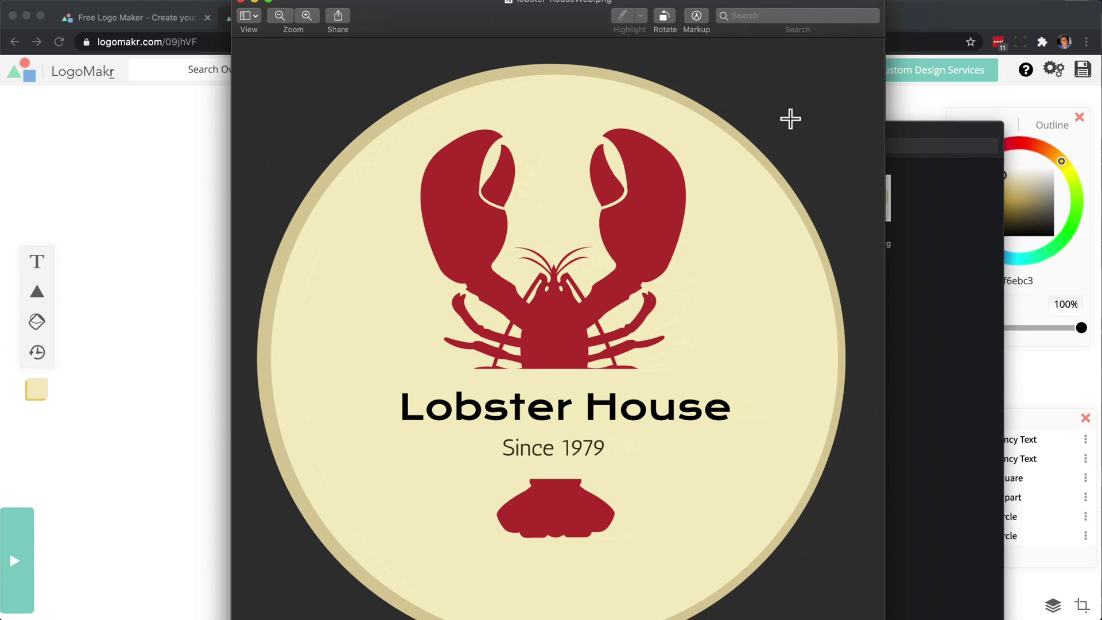
pyautogui.click(240, 3)
# - Look at the black Croissant T-Shirt mockup on Zazzle, then return to the Lobster House editor
pyautogui.click(450, 15)
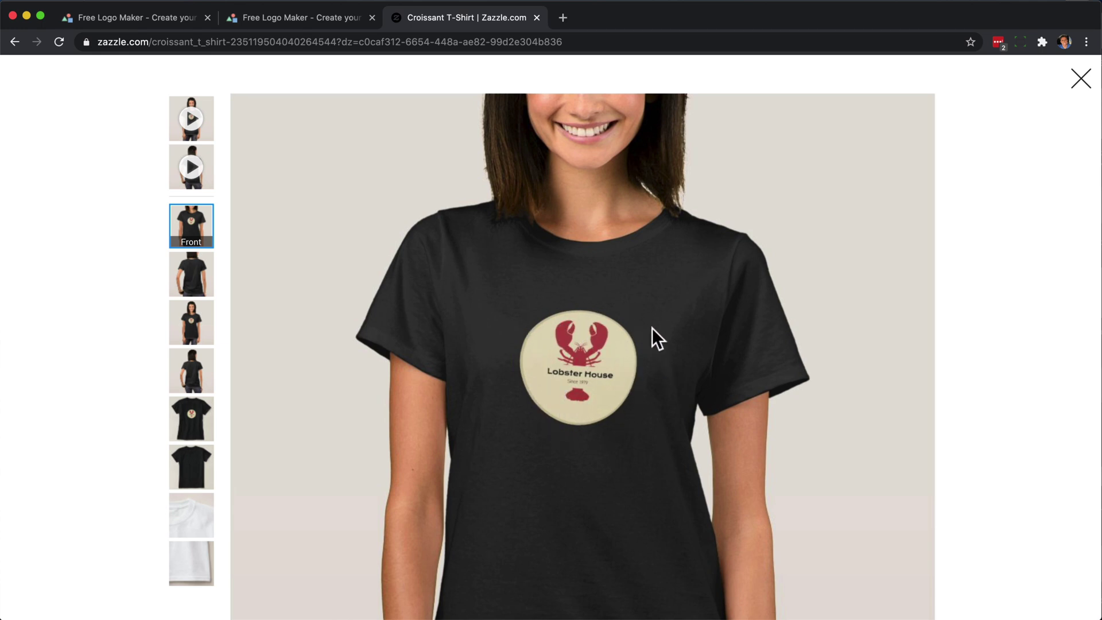
pyautogui.click(1082, 80)
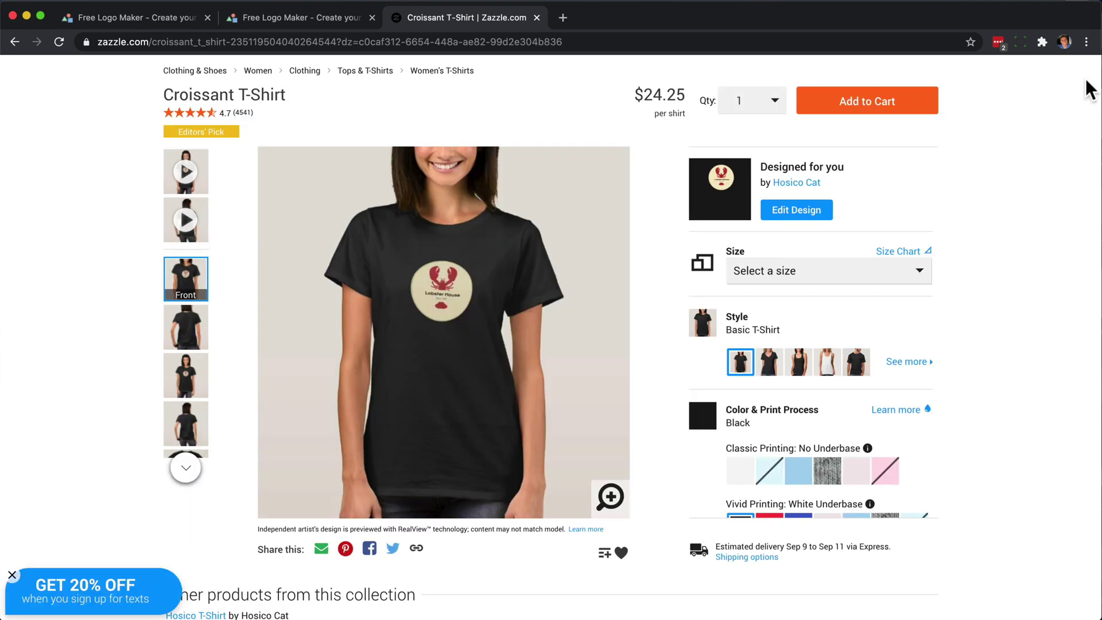
pyautogui.click(333, 22)
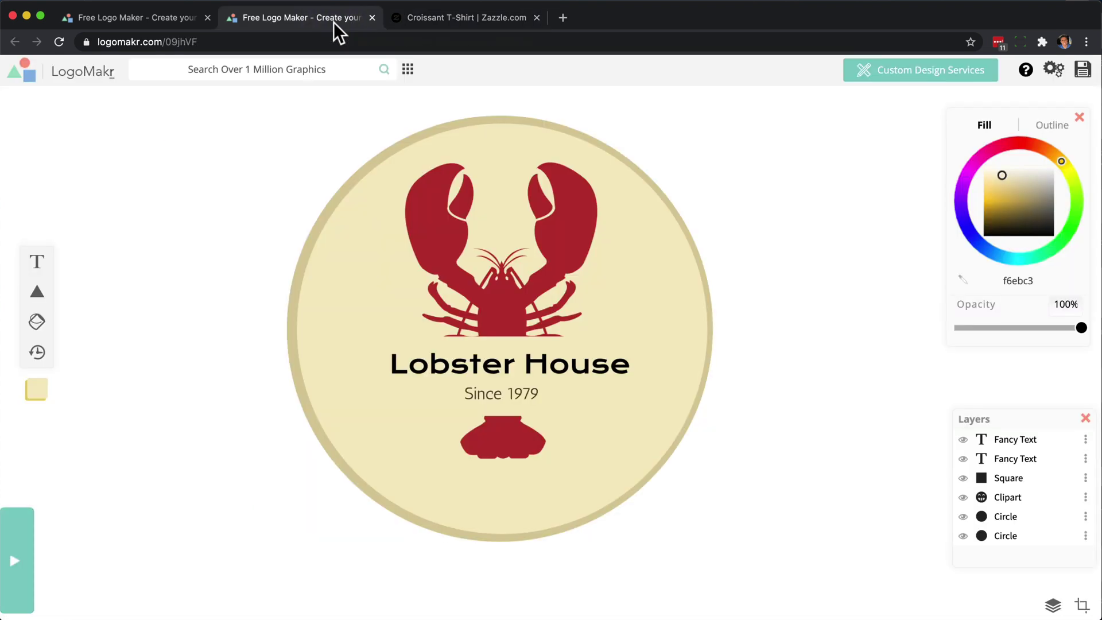
# - Switch to the GORILLA design and nudge its orange background square
pyautogui.click(167, 19)
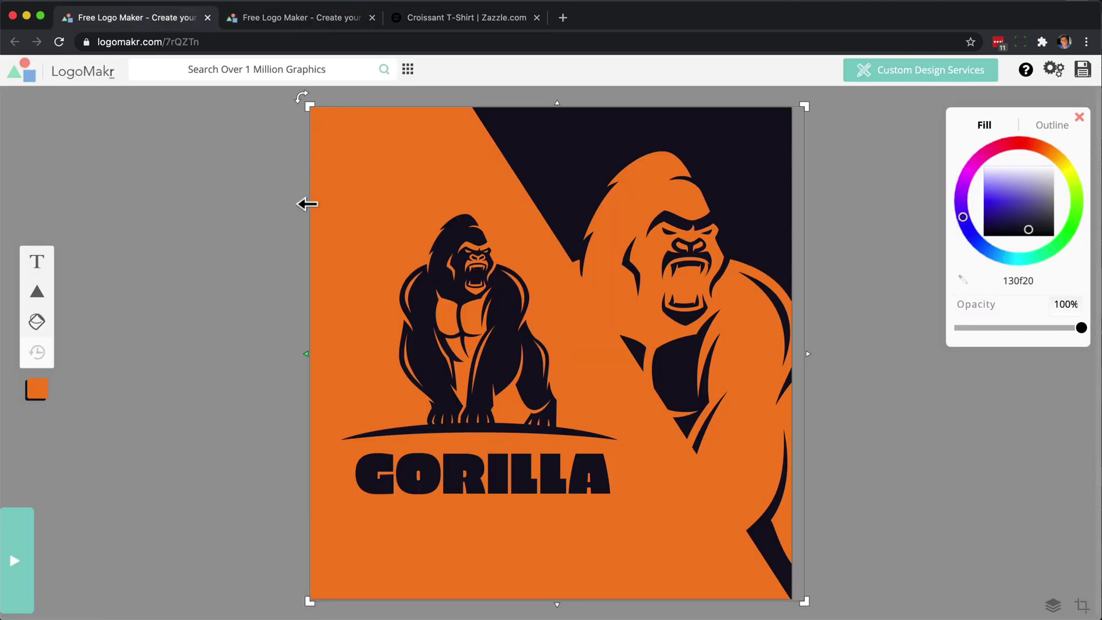
pyautogui.click(770, 209)
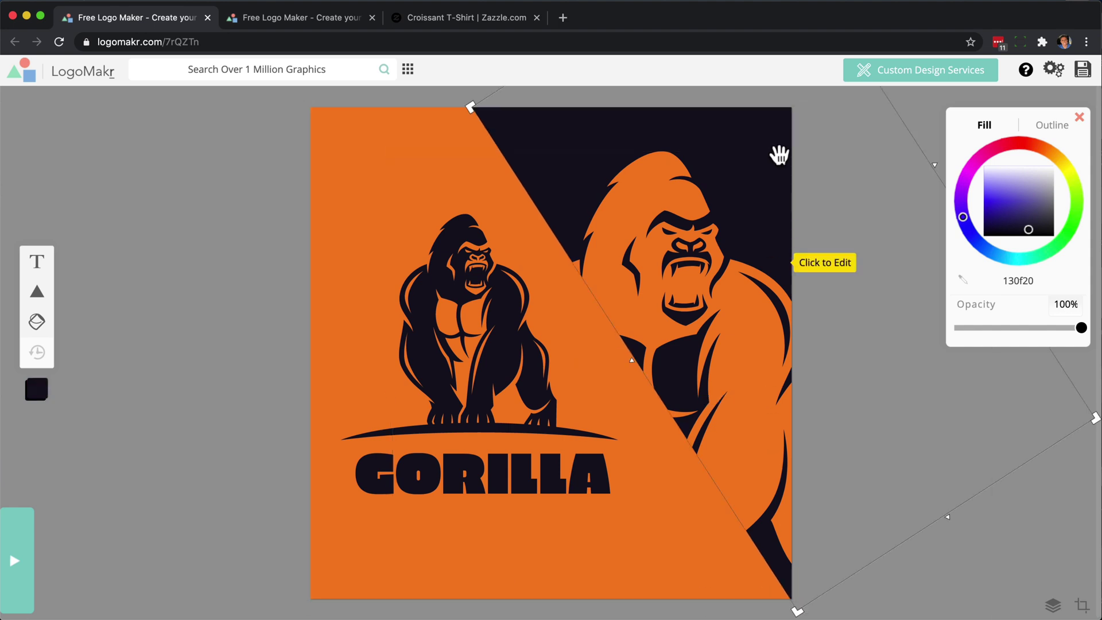
pyautogui.click(408, 160)
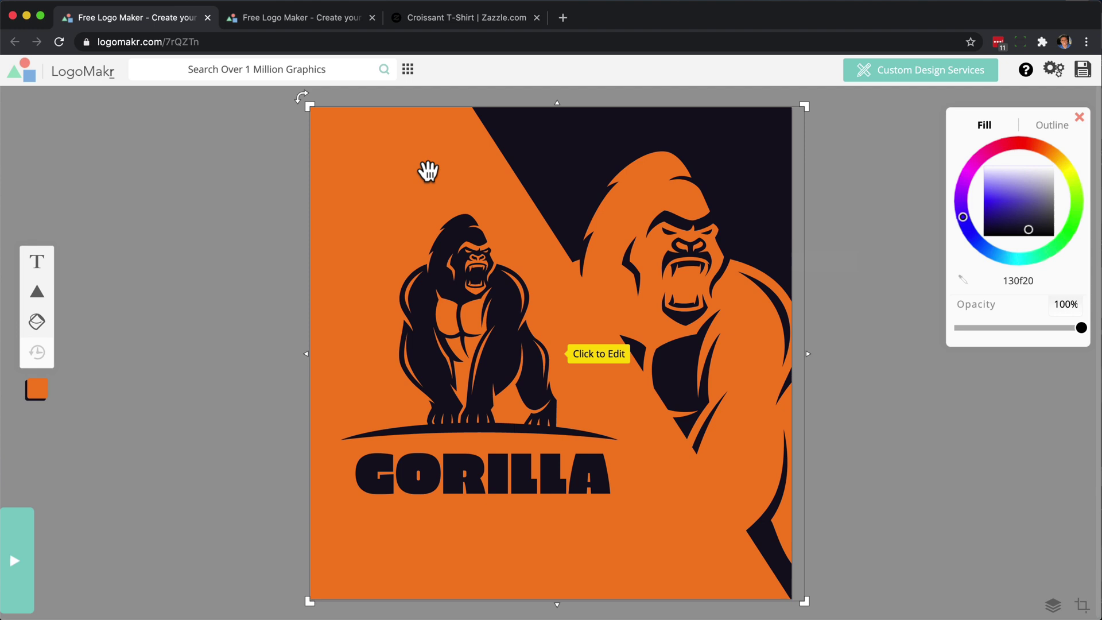
pyautogui.moveTo(387, 183)
pyautogui.mouseDown()
pyautogui.moveTo(485, 186)
pyautogui.moveTo(384, 179)
pyautogui.mouseUp()
# - Add a new Square shape and show the Layers panel higher up
pyautogui.moveTo(37, 292)
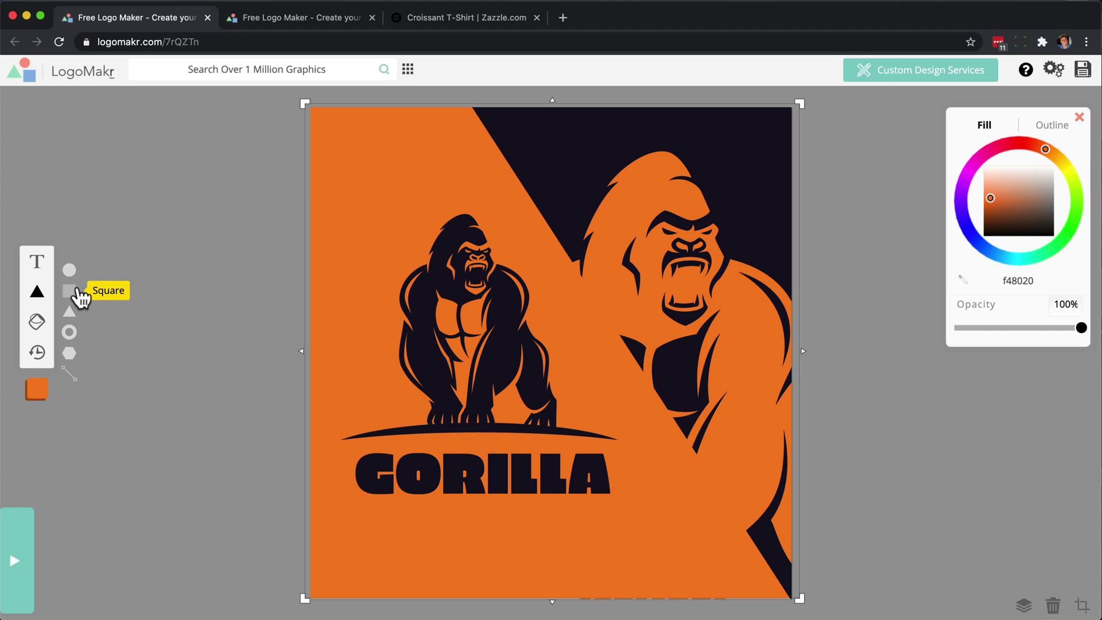
pyautogui.click(81, 298)
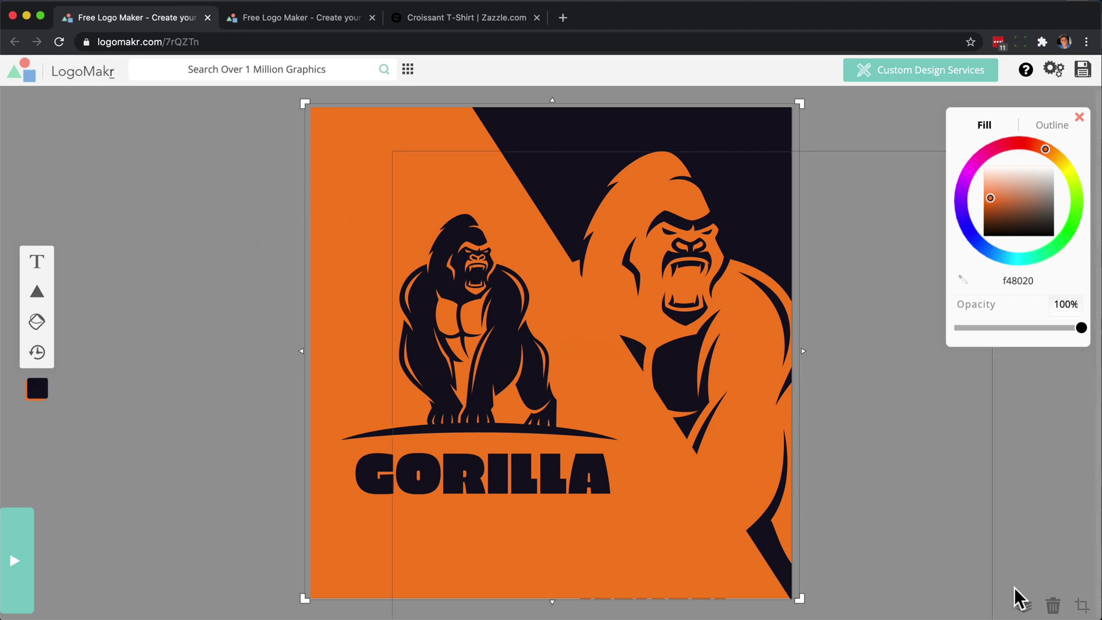
pyautogui.click(1026, 609)
pyautogui.moveTo(1013, 413); pyautogui.dragTo(1002, 375)
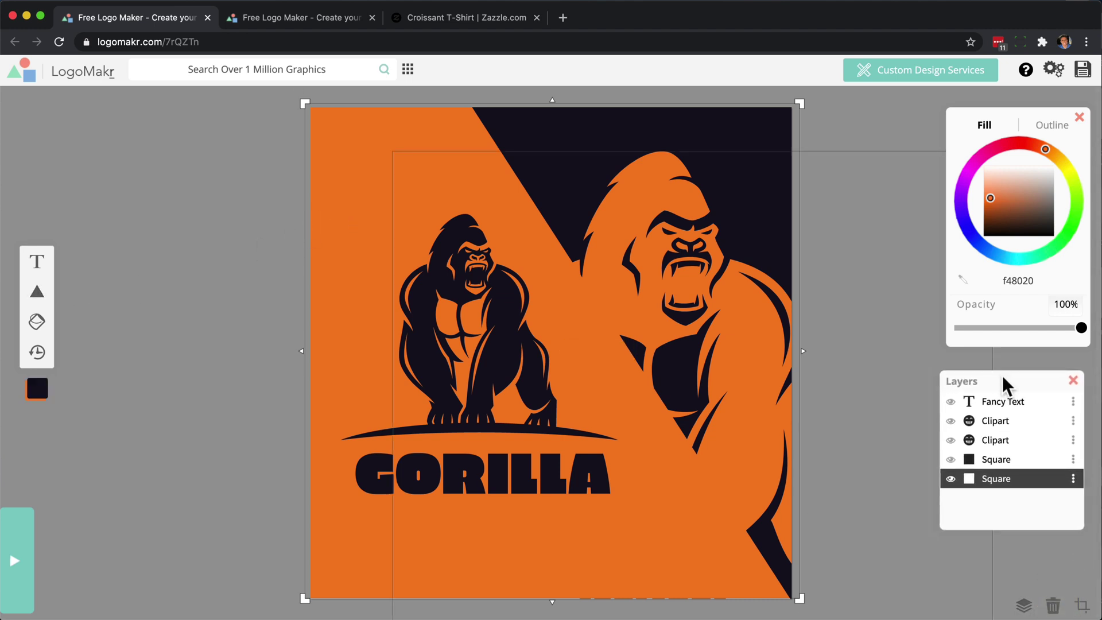
# - Toggle the orange square's visibility and resize it back to fill the canvas
pyautogui.click(951, 480)
pyautogui.click(951, 480)
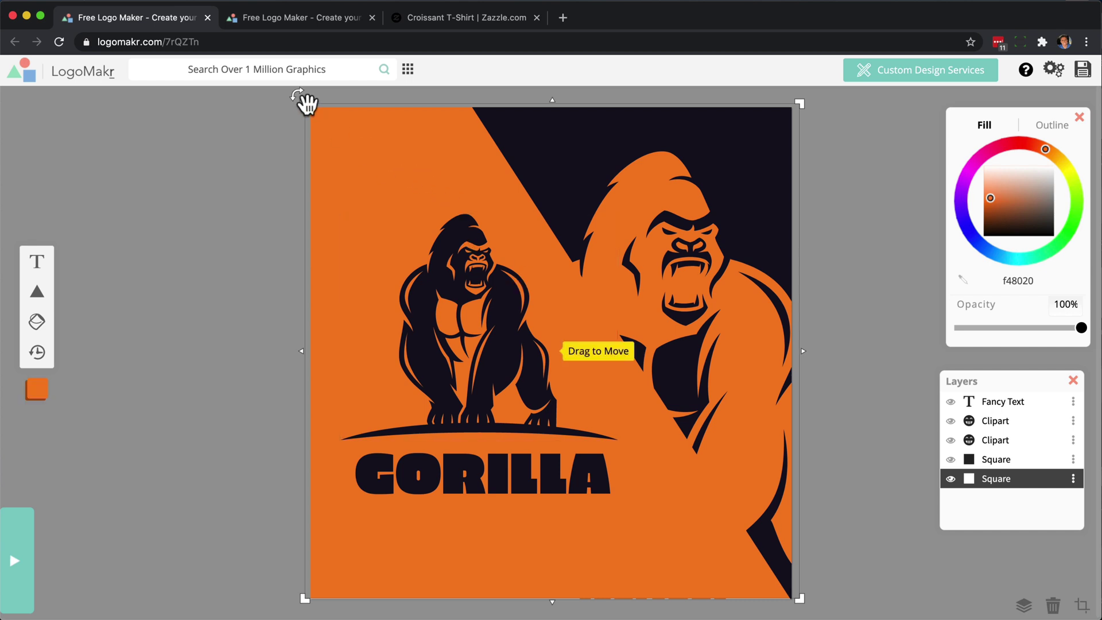
pyautogui.moveTo(299, 99); pyautogui.dragTo(594, 294)
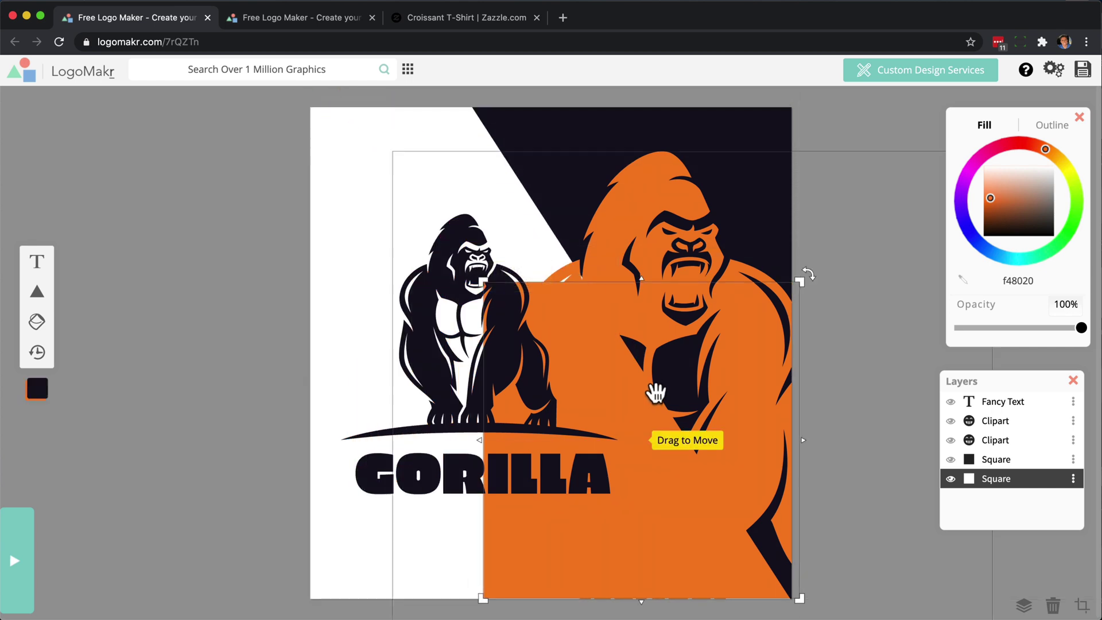
pyautogui.moveTo(615, 411); pyautogui.dragTo(436, 229)
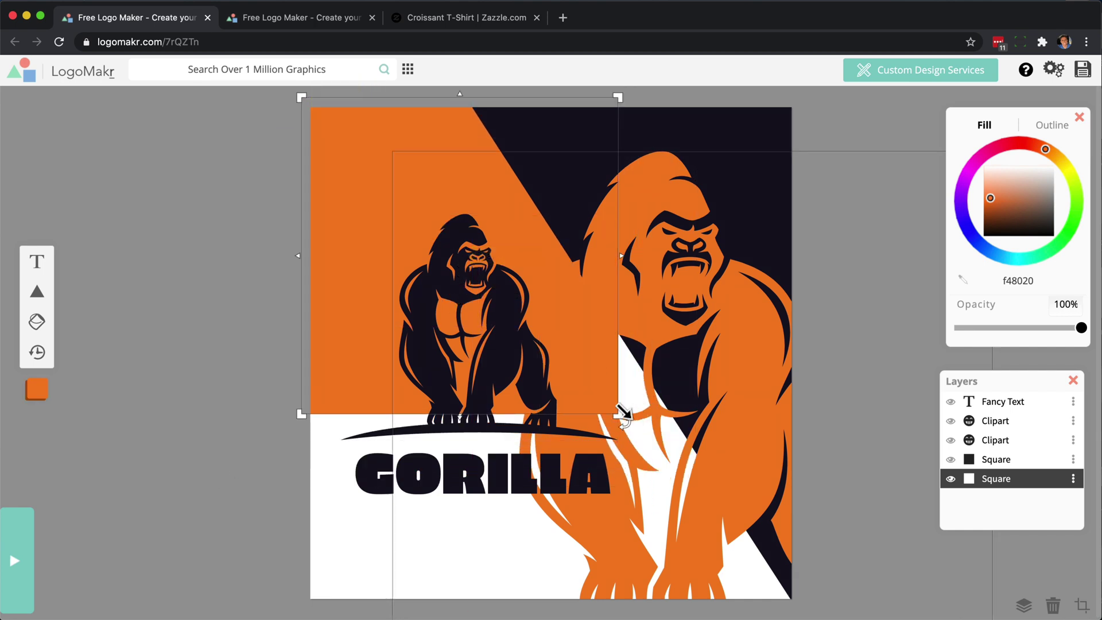
pyautogui.moveTo(618, 414); pyautogui.dragTo(806, 594)
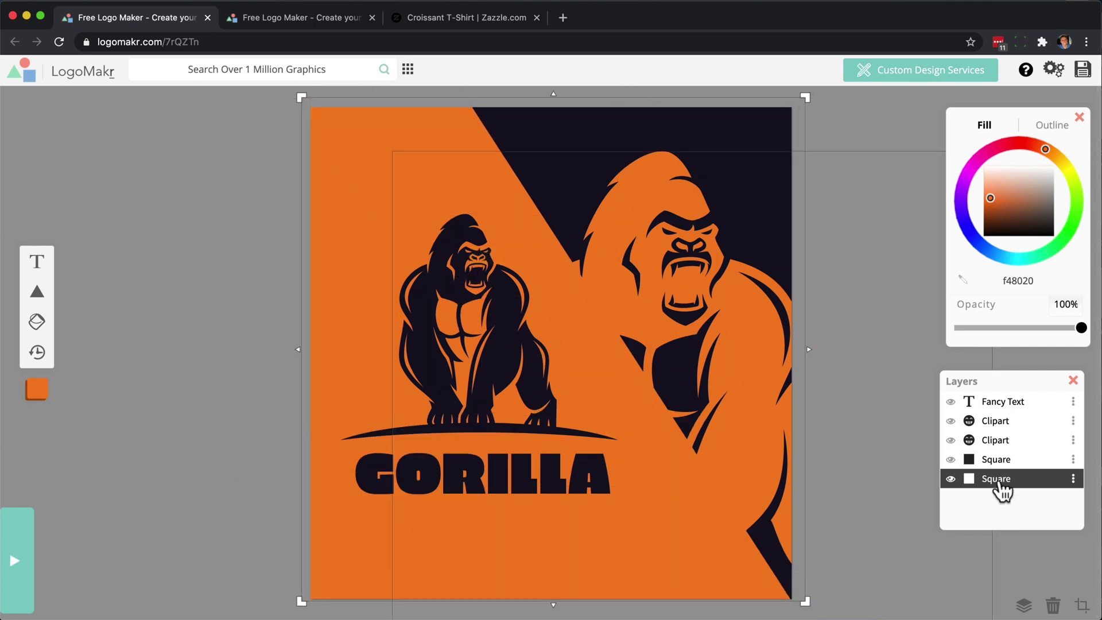
# - Shift the dark diagonal square slightly left, then switch back to the Lobster House logo
pyautogui.click(951, 459)
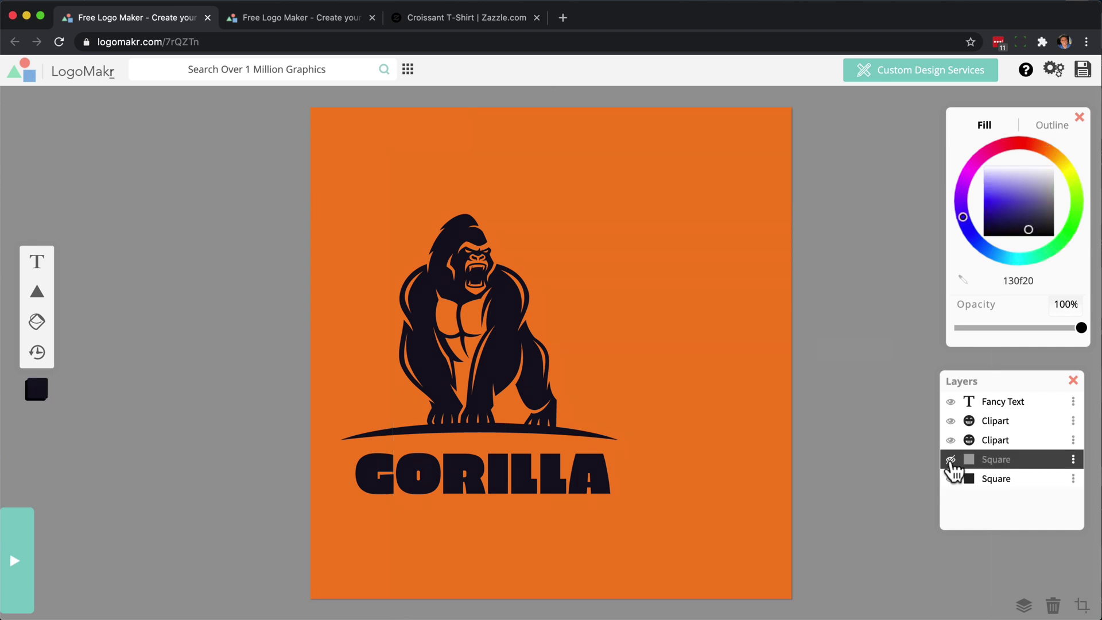
pyautogui.click(951, 460)
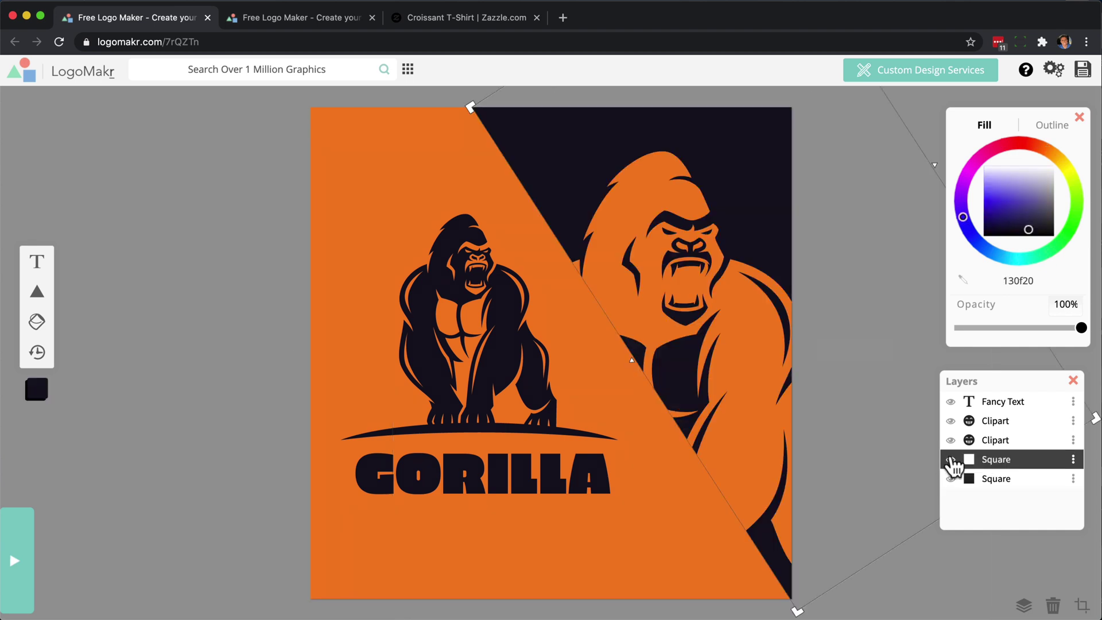
pyautogui.moveTo(735, 159); pyautogui.dragTo(795, 226)
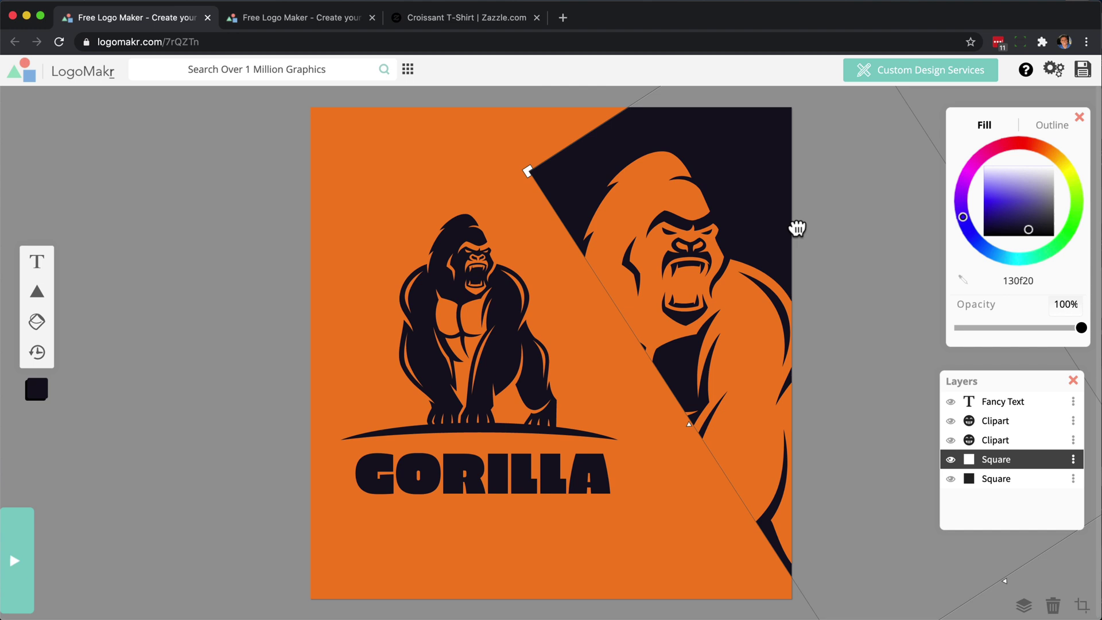
pyautogui.hotkey('ctrl', 'z')
pyautogui.moveTo(725, 161); pyautogui.dragTo(700, 157)
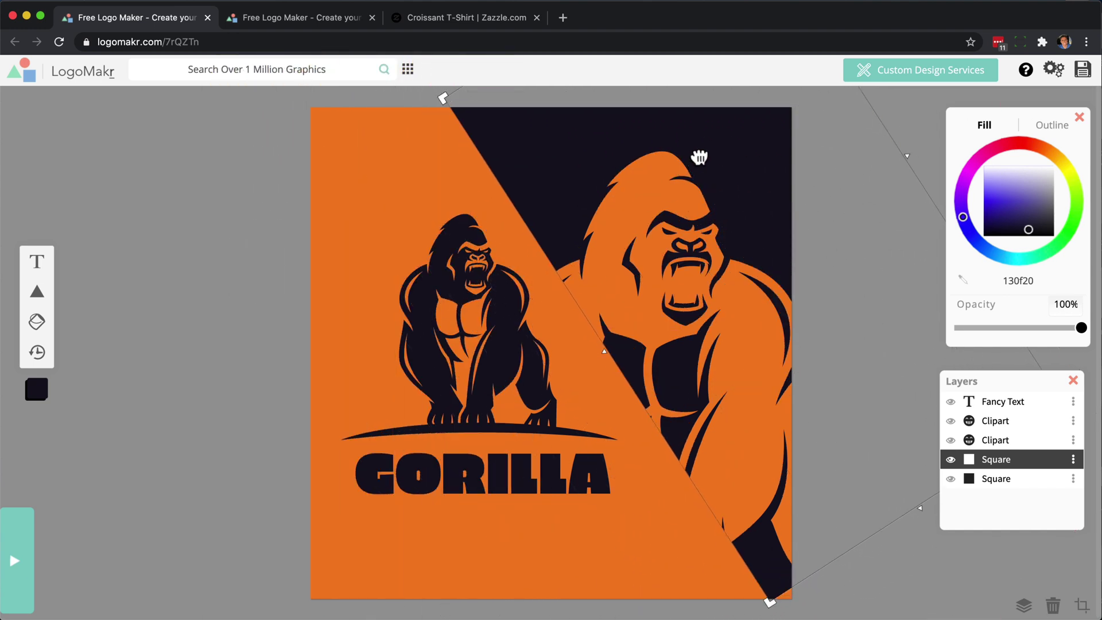
pyautogui.click(213, 169)
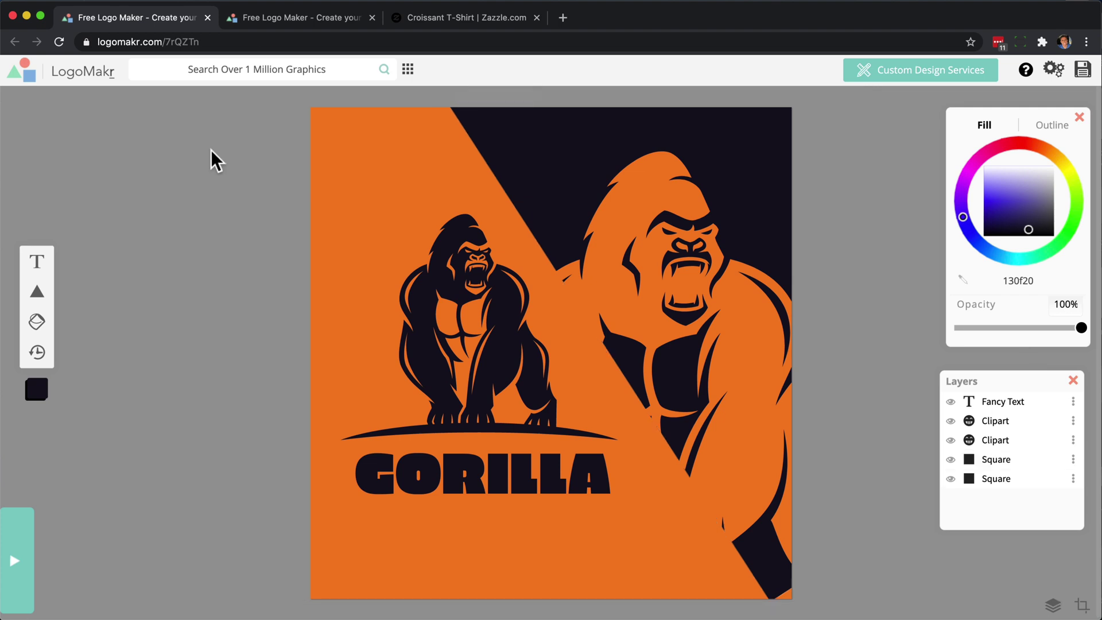
pyautogui.click(279, 23)
pyautogui.click(364, 214)
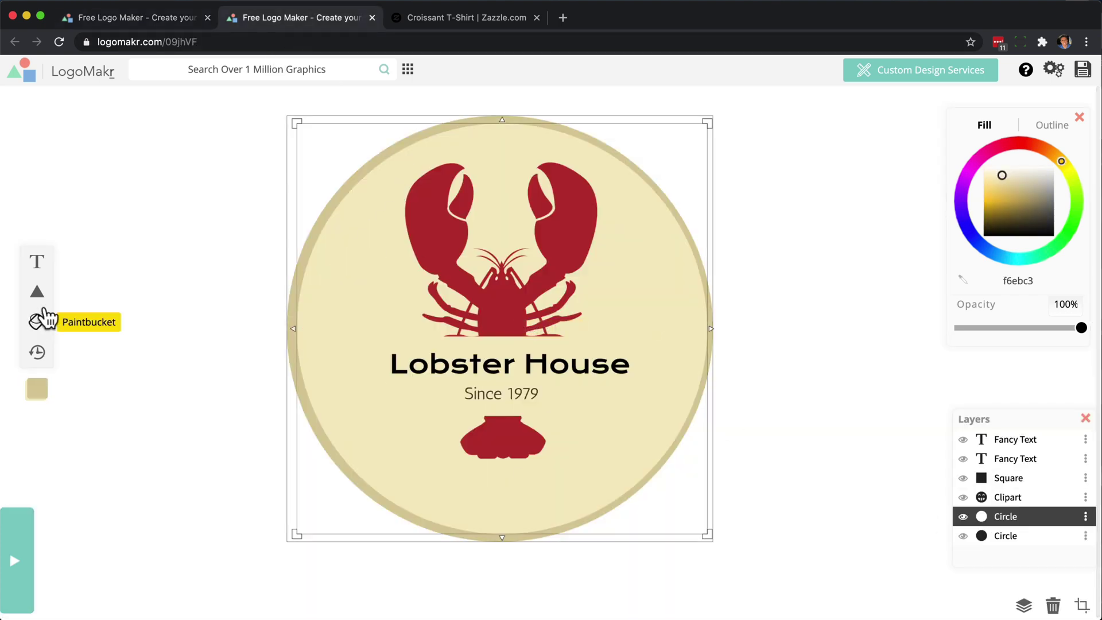
pyautogui.moveTo(51, 296)
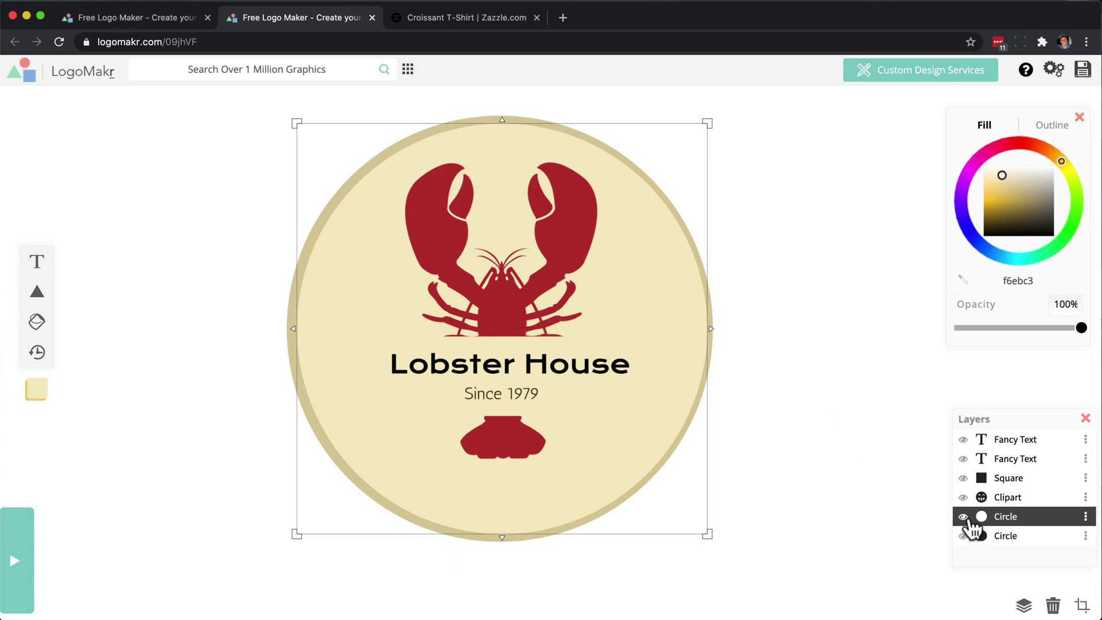
pyautogui.click(963, 518)
pyautogui.click(963, 517)
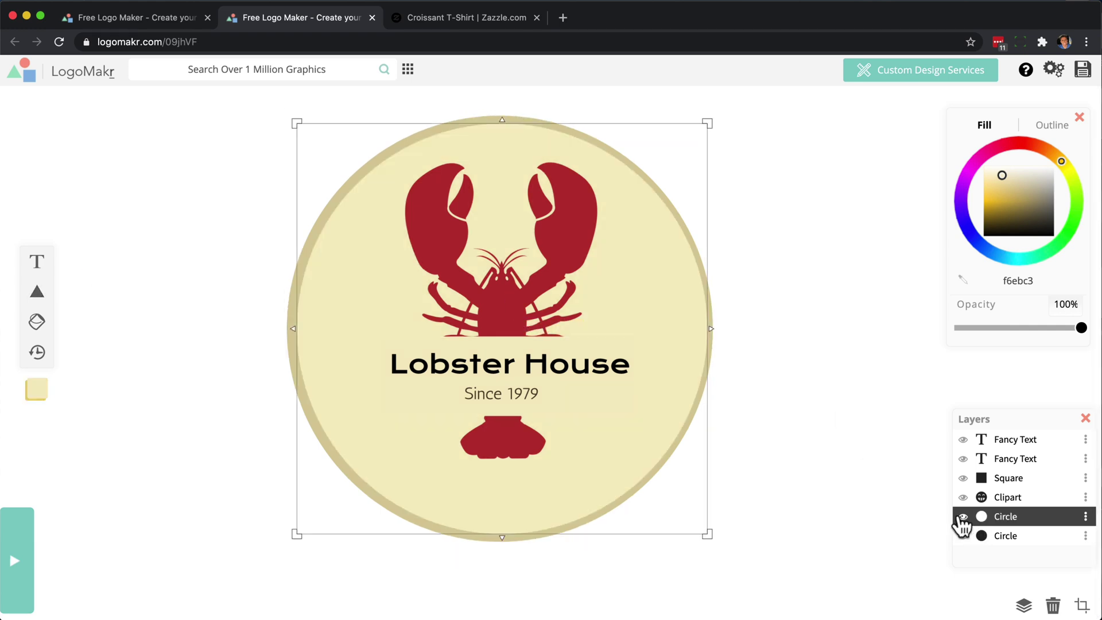
pyautogui.click(867, 433)
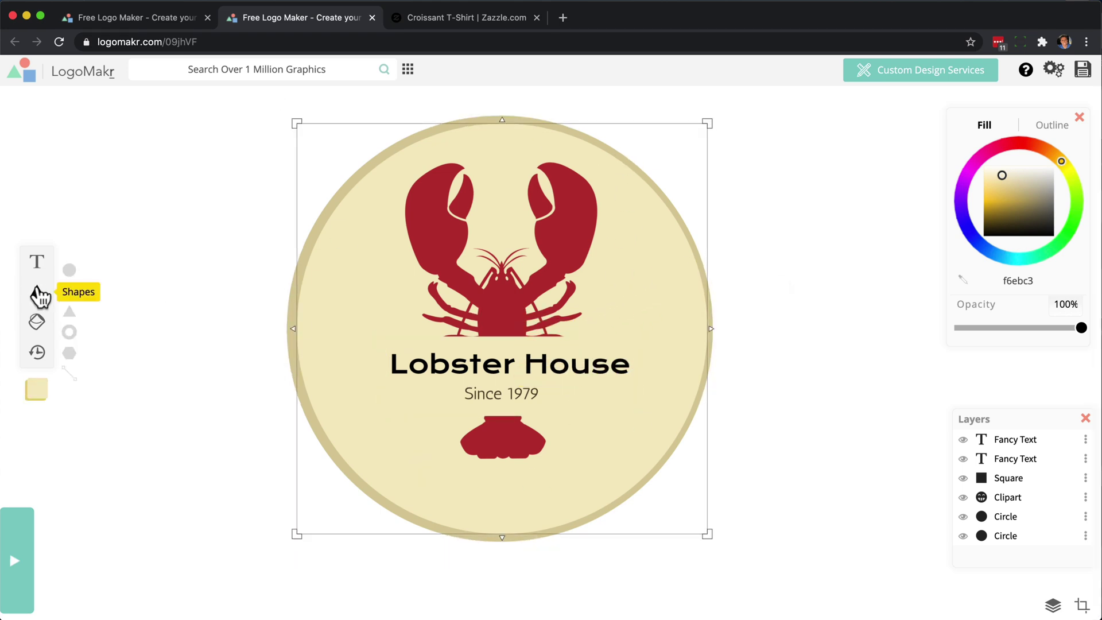
# - Add a square and size it to cover the whole Lobster House logo
pyautogui.click(70, 292)
pyautogui.moveTo(576, 359); pyautogui.dragTo(364, 200)
pyautogui.moveTo(406, 258); pyautogui.dragTo(802, 522)
pyautogui.moveTo(754, 457); pyautogui.dragTo(723, 422)
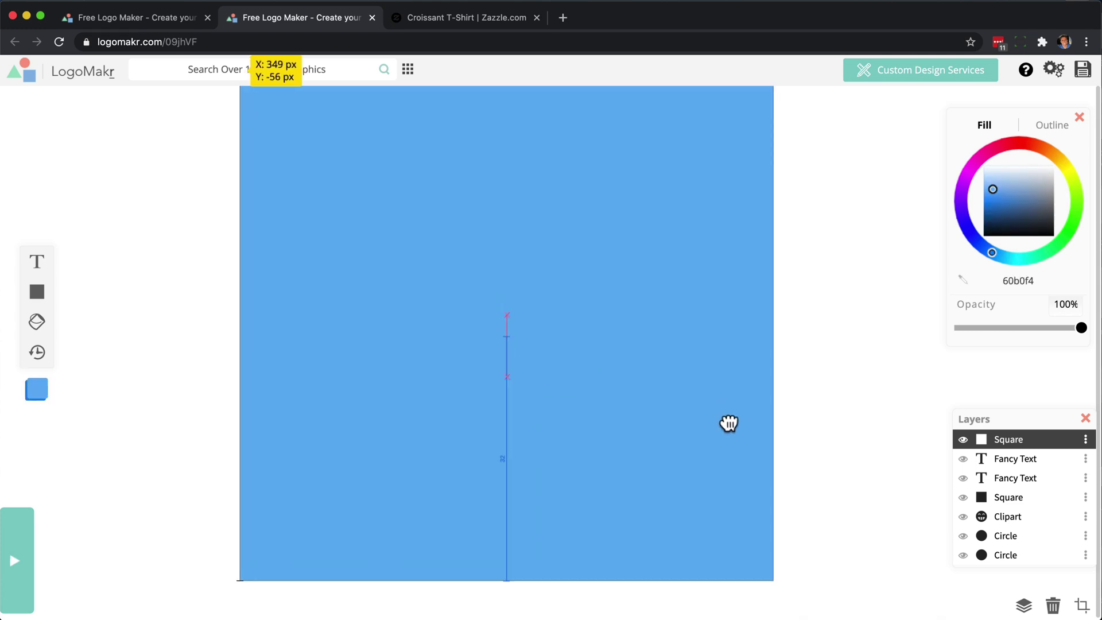
# - Send the square to back, fill it pale blue cfe3f4, and check the Zazzle shirt
pyautogui.rightClick(653, 374)
pyautogui.click(669, 386)
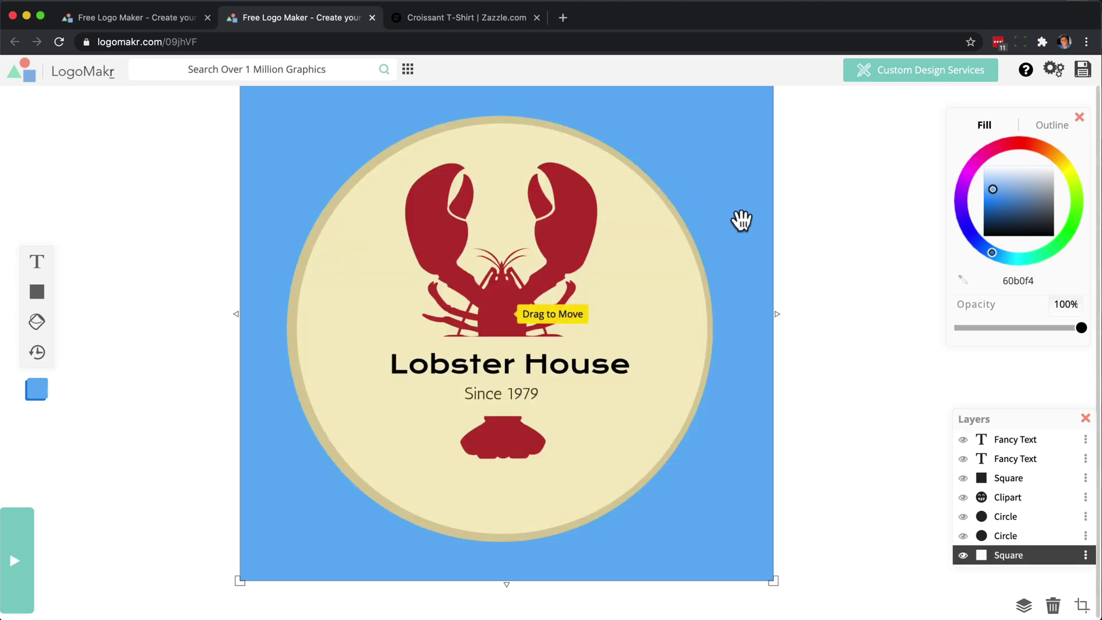
pyautogui.moveTo(740, 217); pyautogui.dragTo(736, 213)
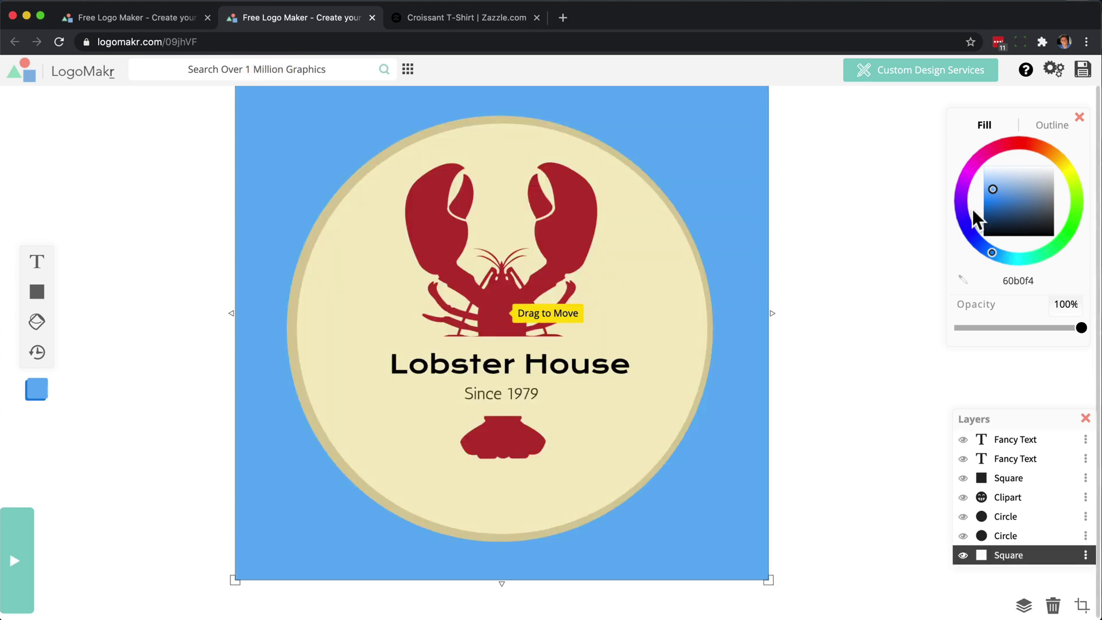
pyautogui.click(1010, 174)
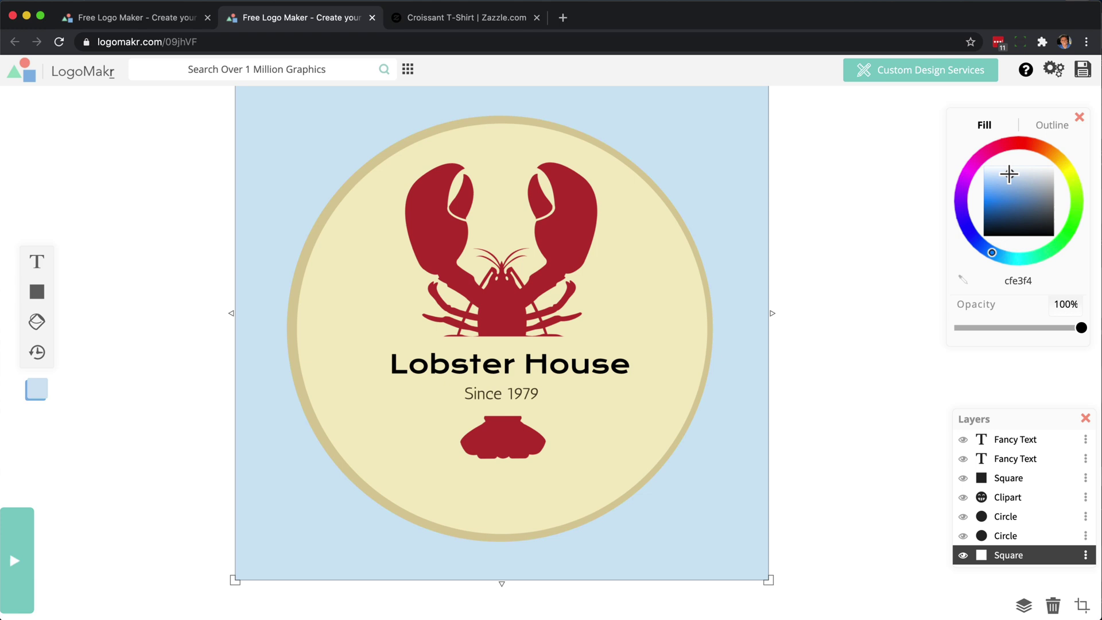
pyautogui.click(453, 18)
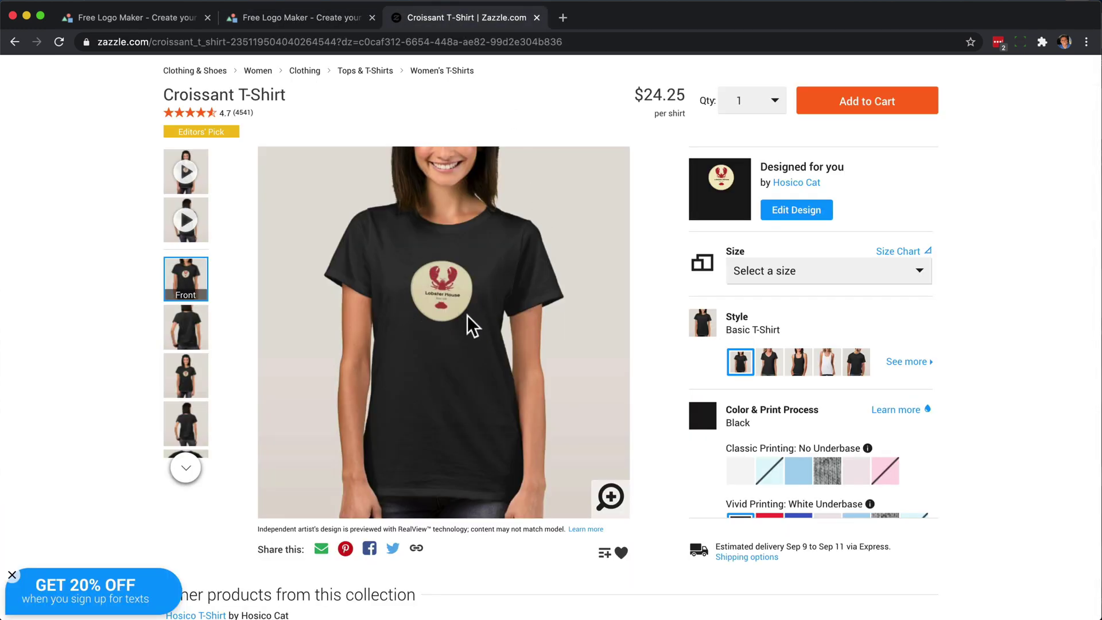
pyautogui.click(297, 25)
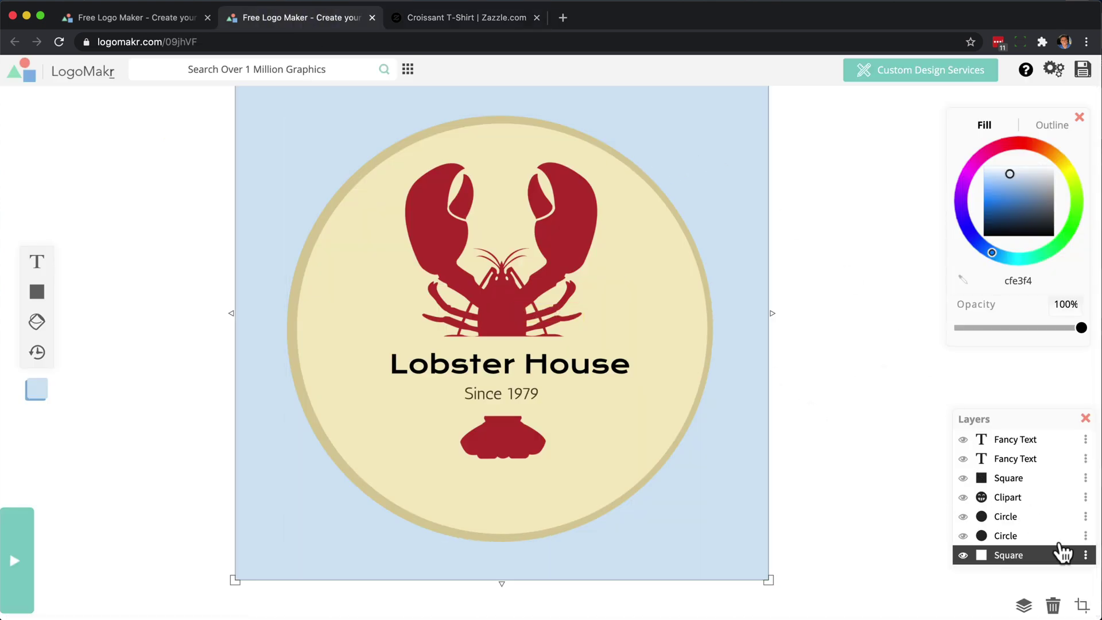
# - Delete the pale-blue square, apply Black Background to the canvas, and check the Zazzle shirt
pyautogui.press('Delete')
pyautogui.click(631, 218)
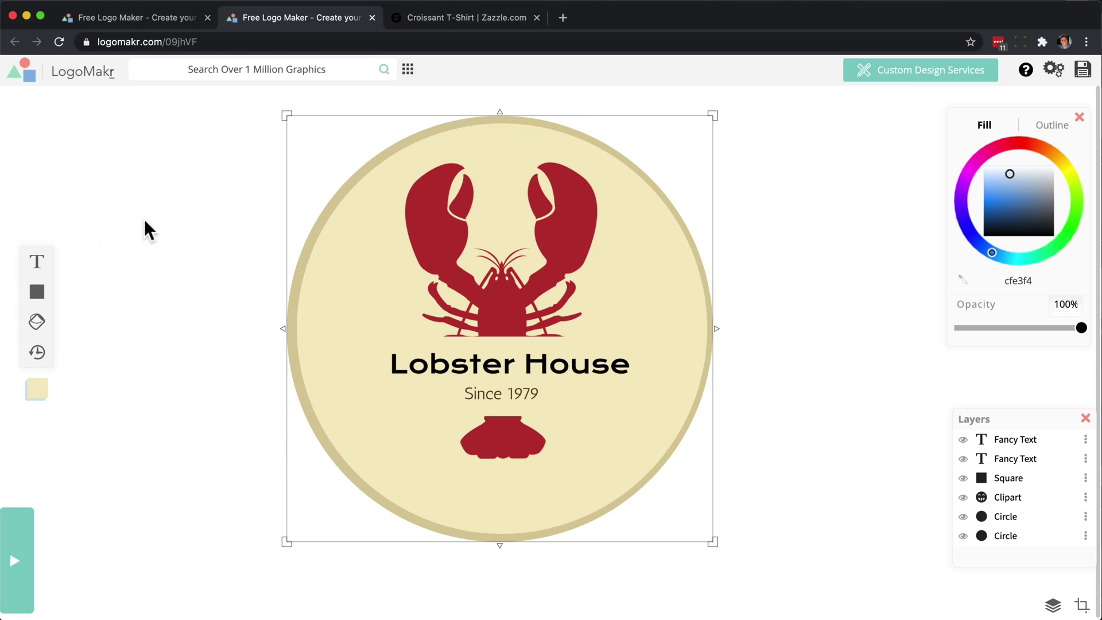
pyautogui.rightClick(173, 216)
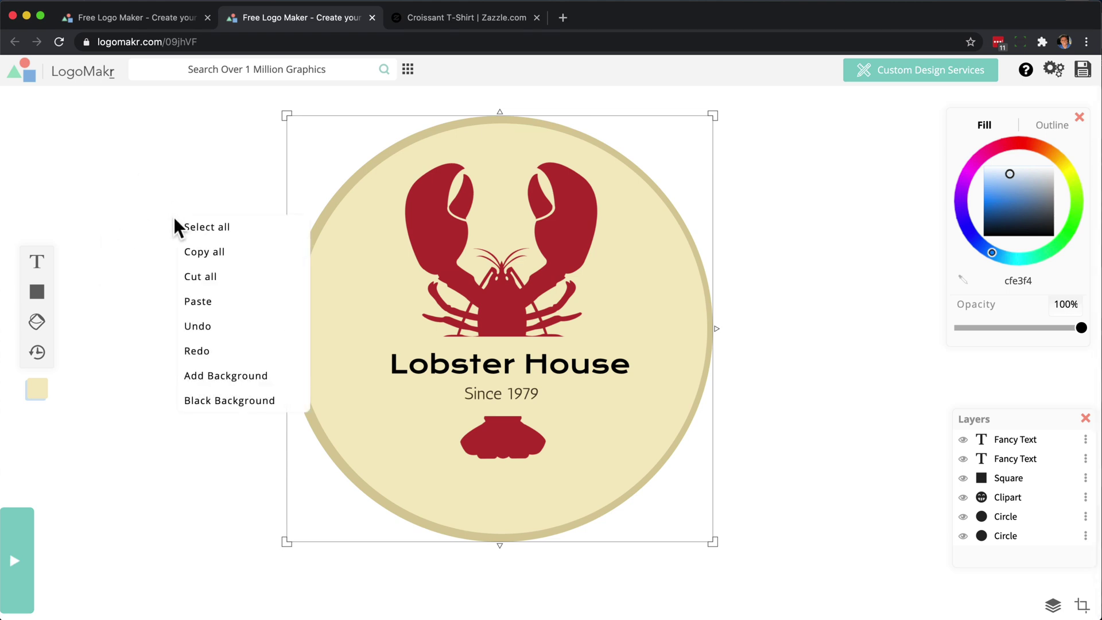
pyautogui.click(198, 401)
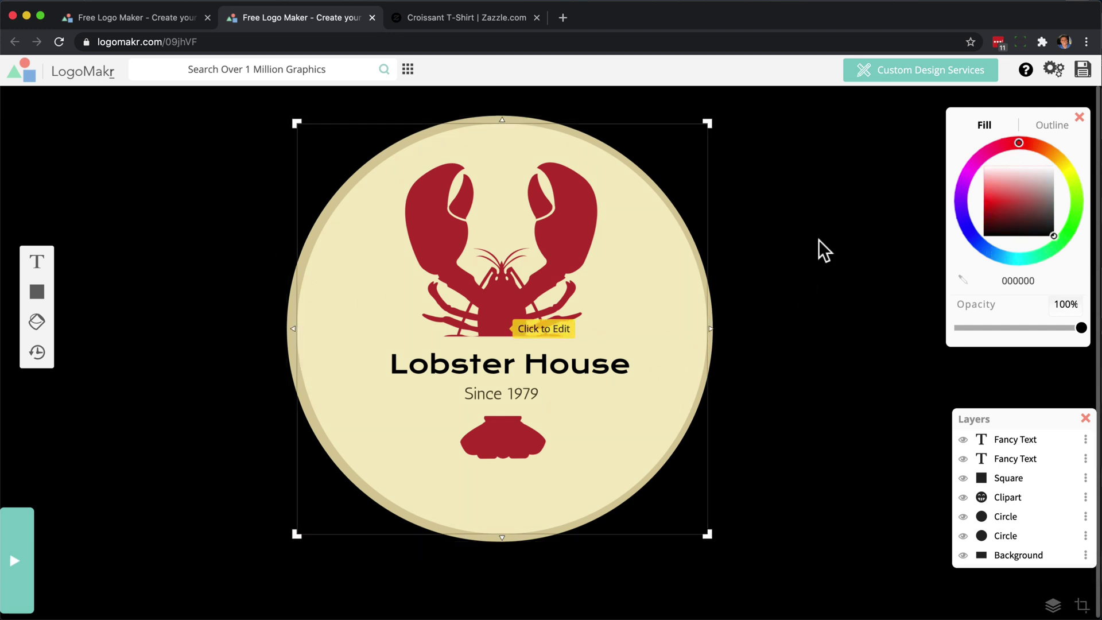
pyautogui.click(462, 20)
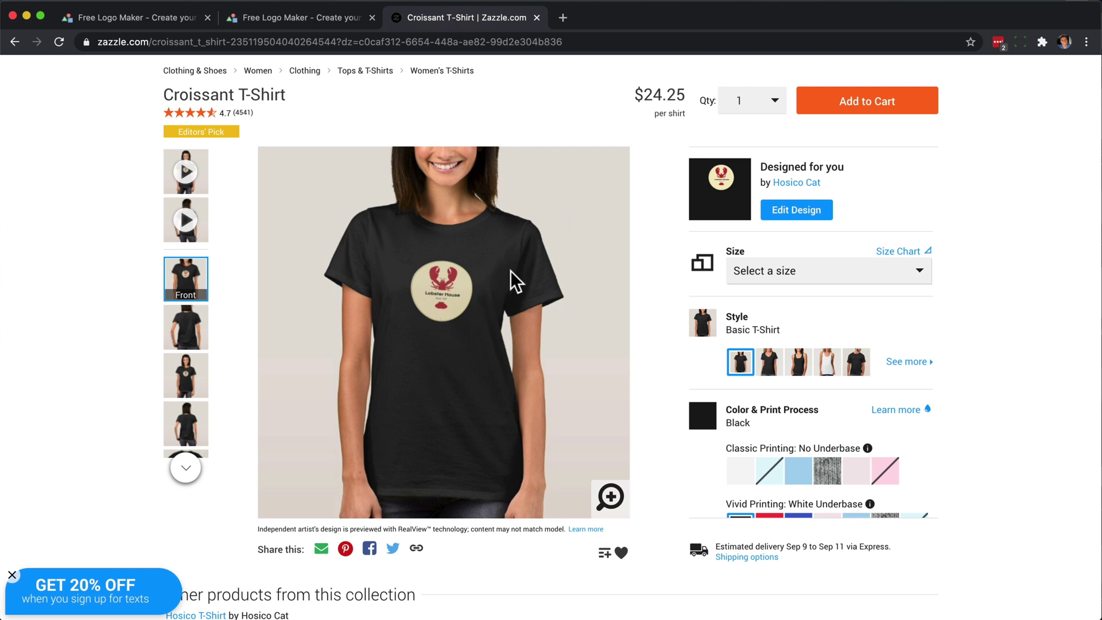
pyautogui.click(299, 19)
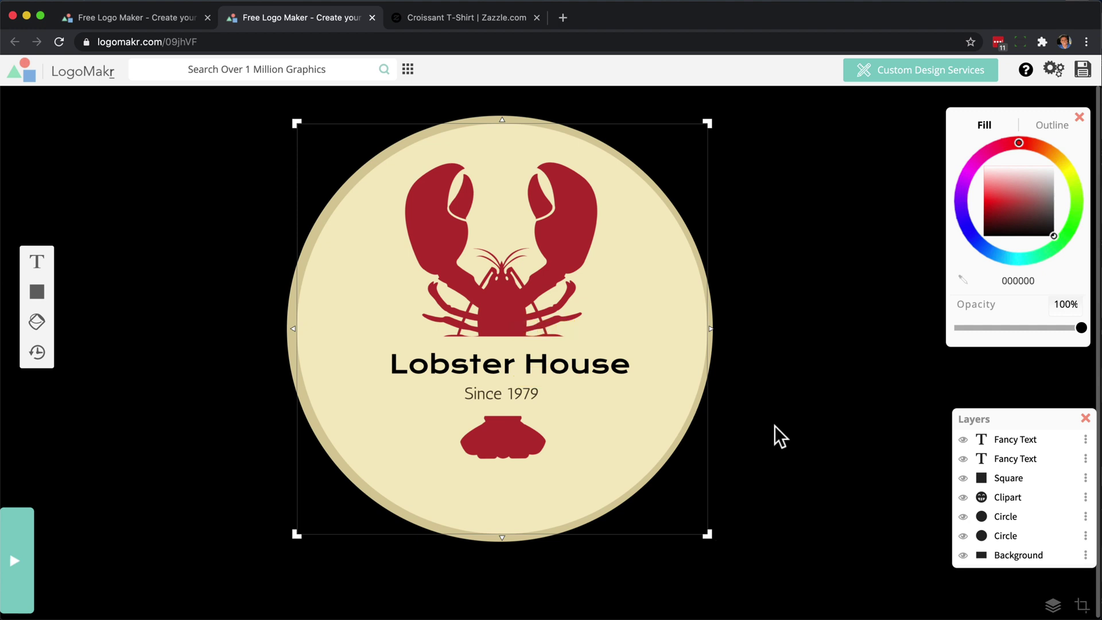
# - Check the Zazzle shirt preview, then delete the black Background layer from the lobster logo
pyautogui.press('Tab')
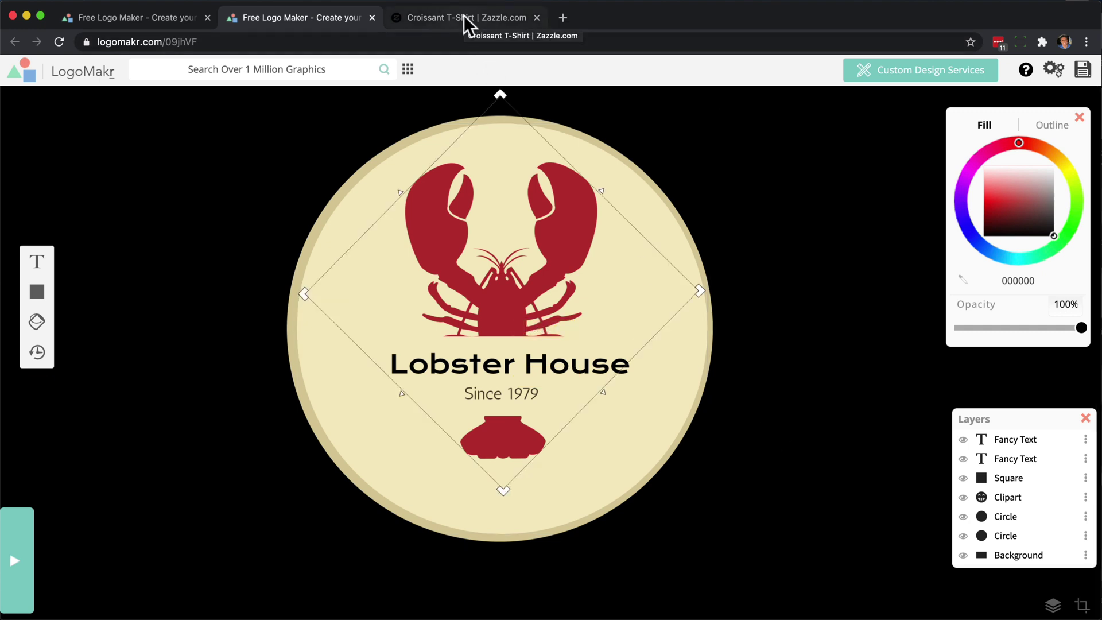
pyautogui.click(472, 18)
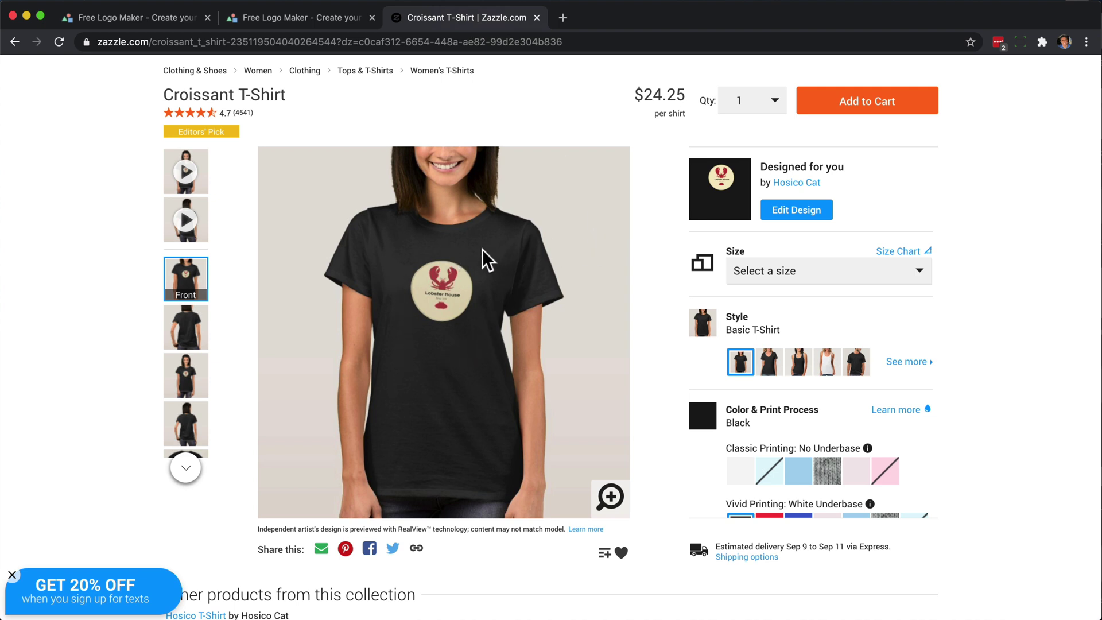
pyautogui.hotkey('ctrl', 'shift', 'Tab')
pyautogui.moveTo(997, 421); pyautogui.dragTo(919, 369)
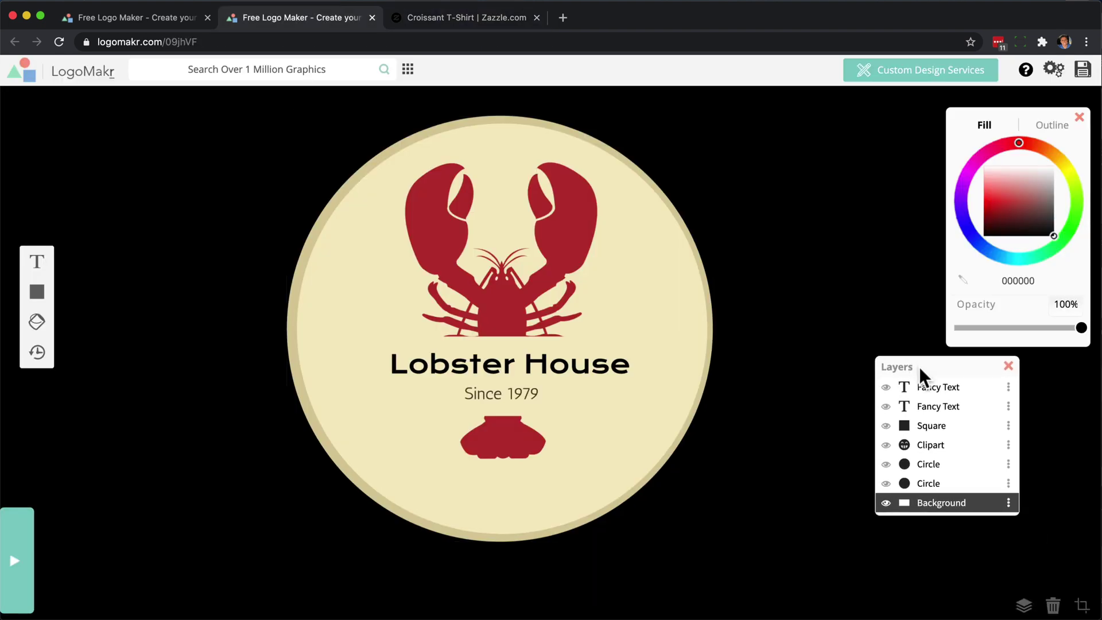
pyautogui.click(1009, 503)
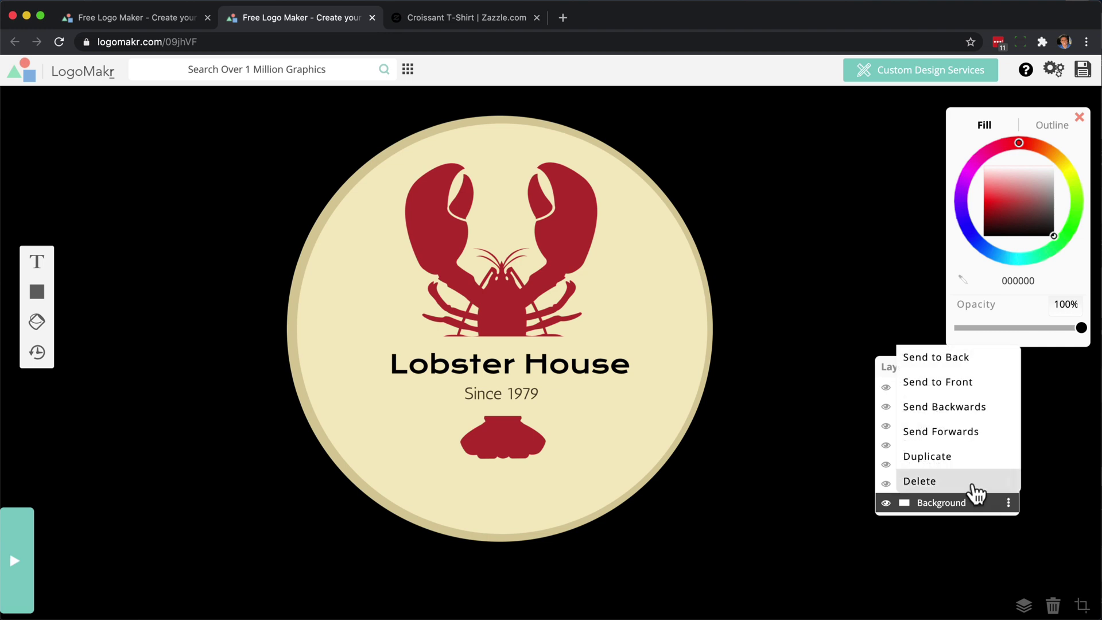
pyautogui.click(975, 483)
# - In the Gorilla design, stack the orange square above the dark square, then restore it beneath
pyautogui.click(138, 17)
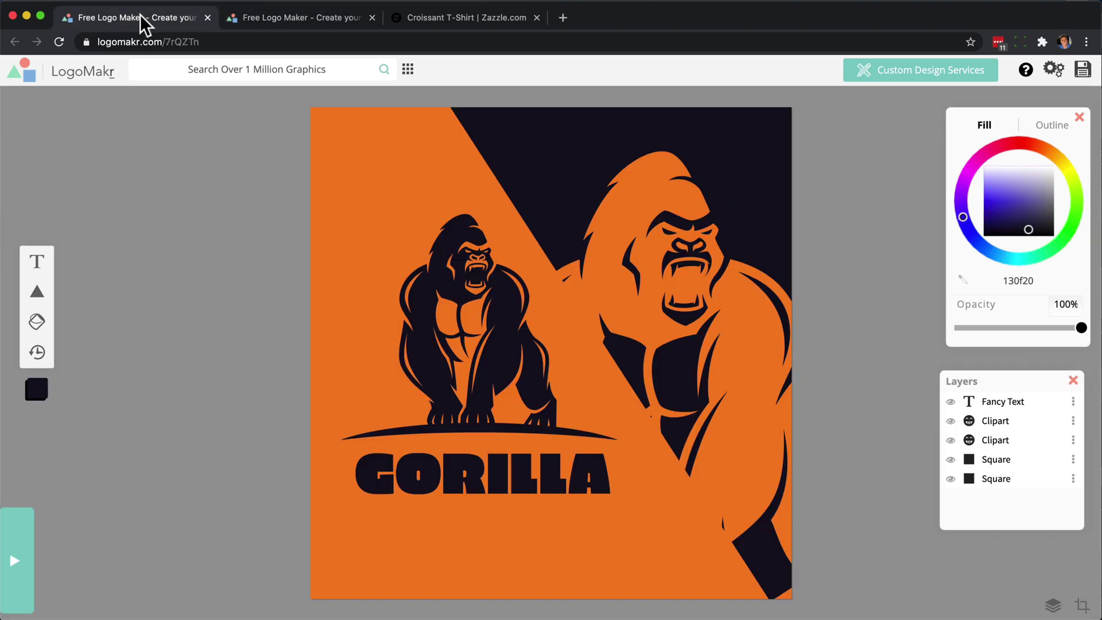
pyautogui.click(443, 122)
pyautogui.moveTo(436, 194)
pyautogui.mouseDown()
pyautogui.moveTo(566, 270)
pyautogui.moveTo(433, 189)
pyautogui.mouseUp()
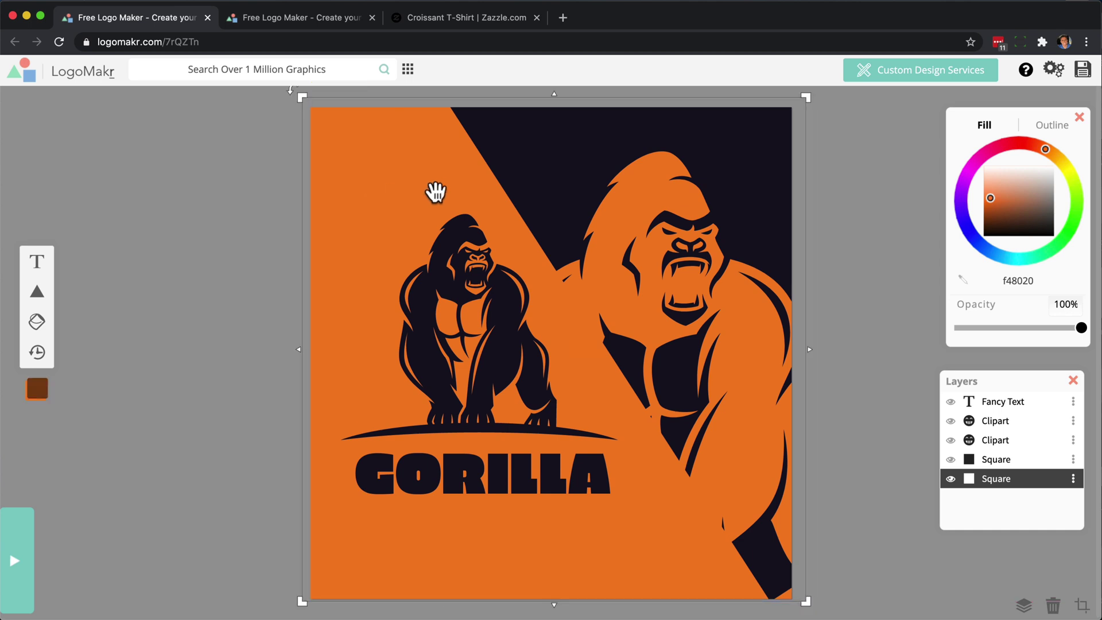
pyautogui.moveTo(978, 385); pyautogui.dragTo(959, 379)
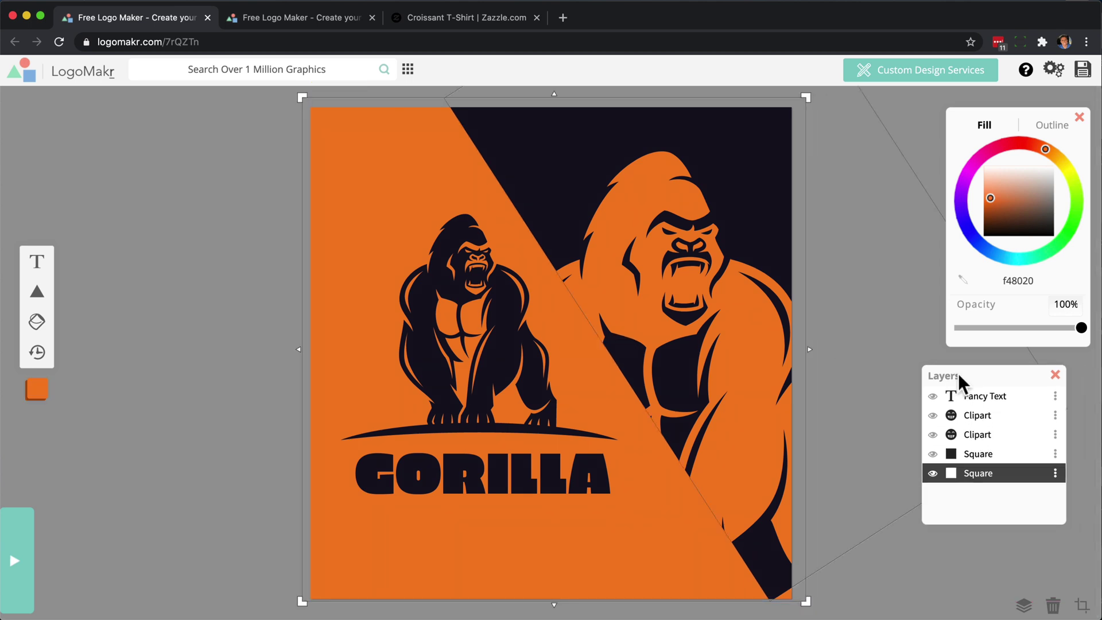
pyautogui.moveTo(978, 473); pyautogui.dragTo(983, 447)
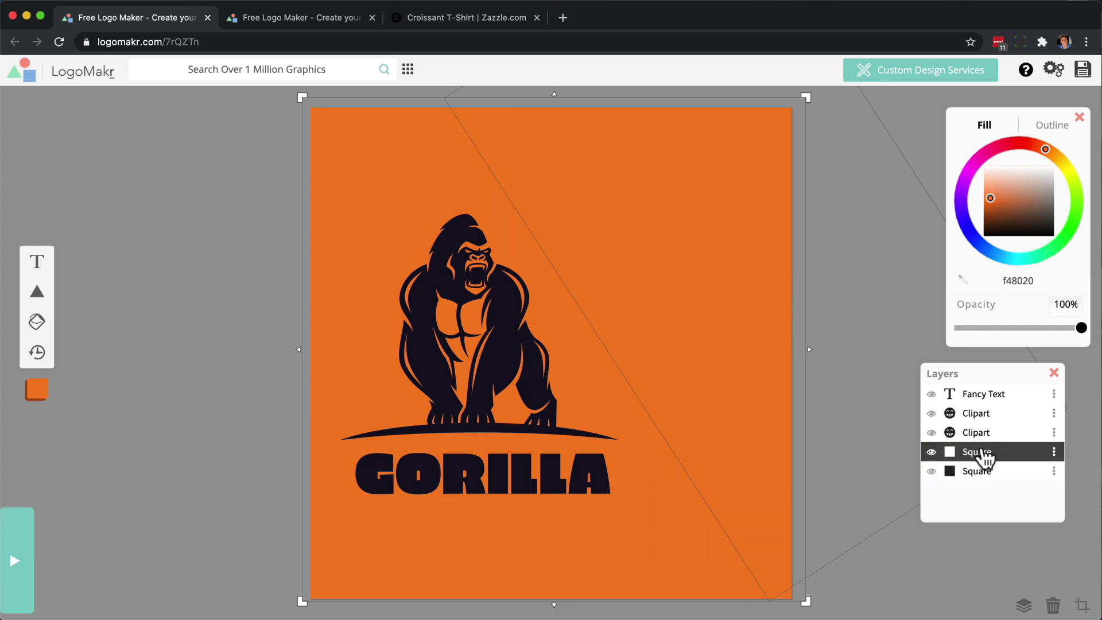
pyautogui.moveTo(984, 458); pyautogui.dragTo(984, 487)
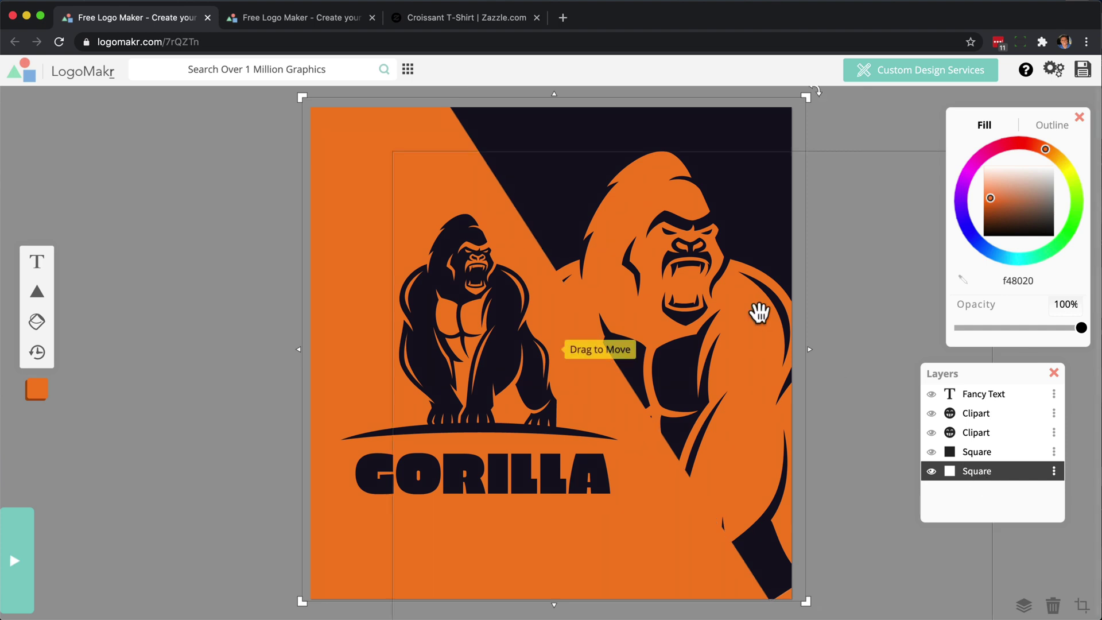
# - Show the big gorilla clipart again, then switch back to the Lobster House logo
pyautogui.click(737, 303)
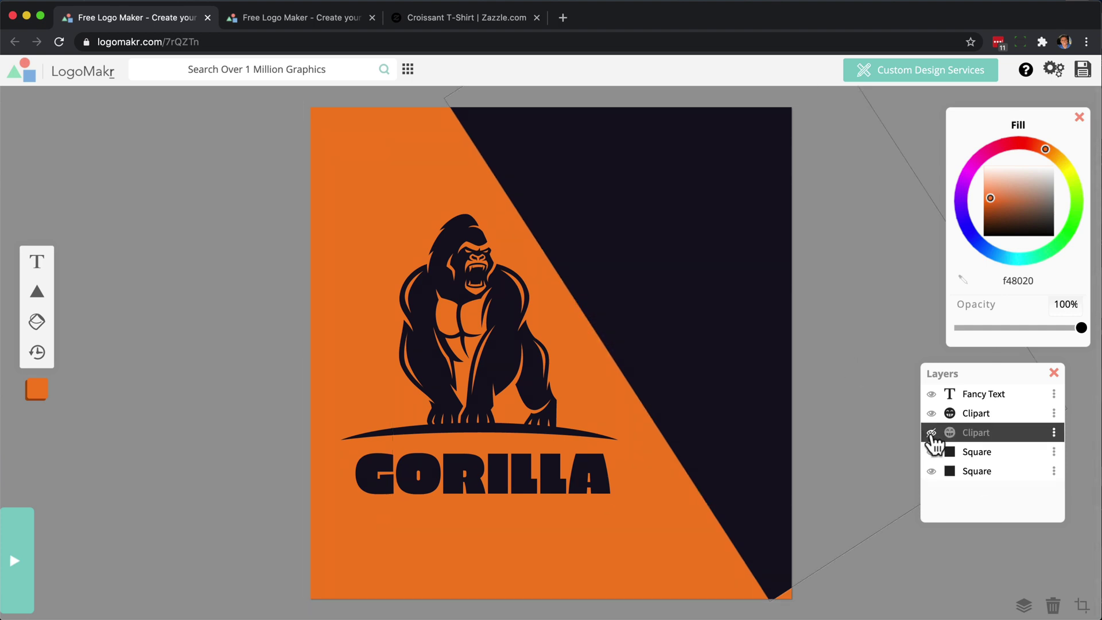
pyautogui.click(932, 432)
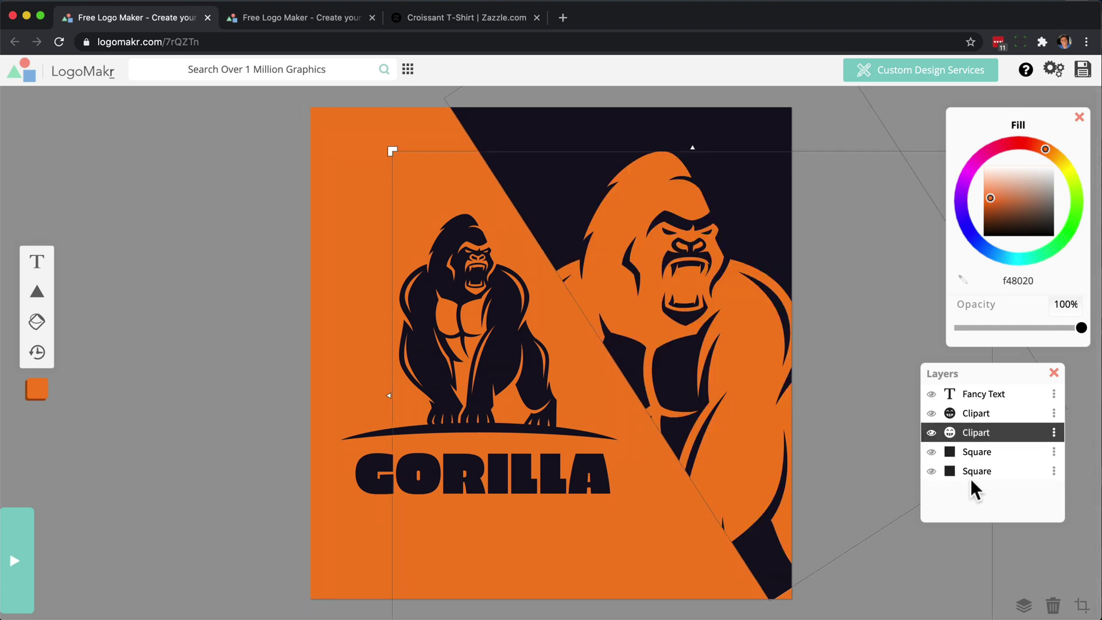
pyautogui.moveTo(976, 459)
pyautogui.mouseDown()
pyautogui.moveTo(974, 396)
pyautogui.moveTo(989, 457)
pyautogui.mouseUp()
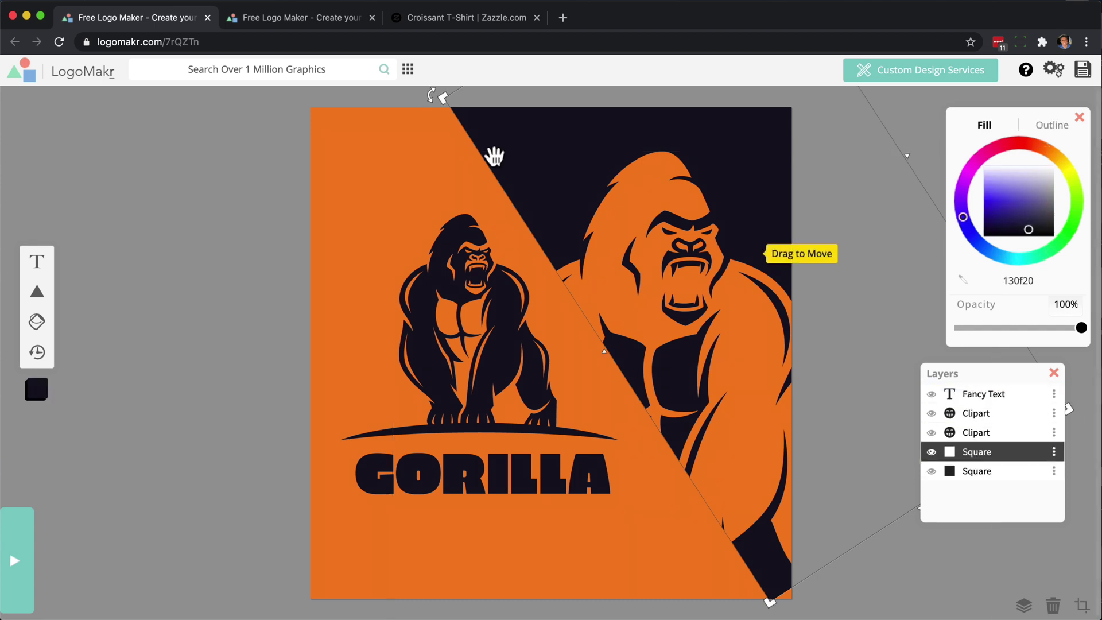
pyautogui.click(293, 18)
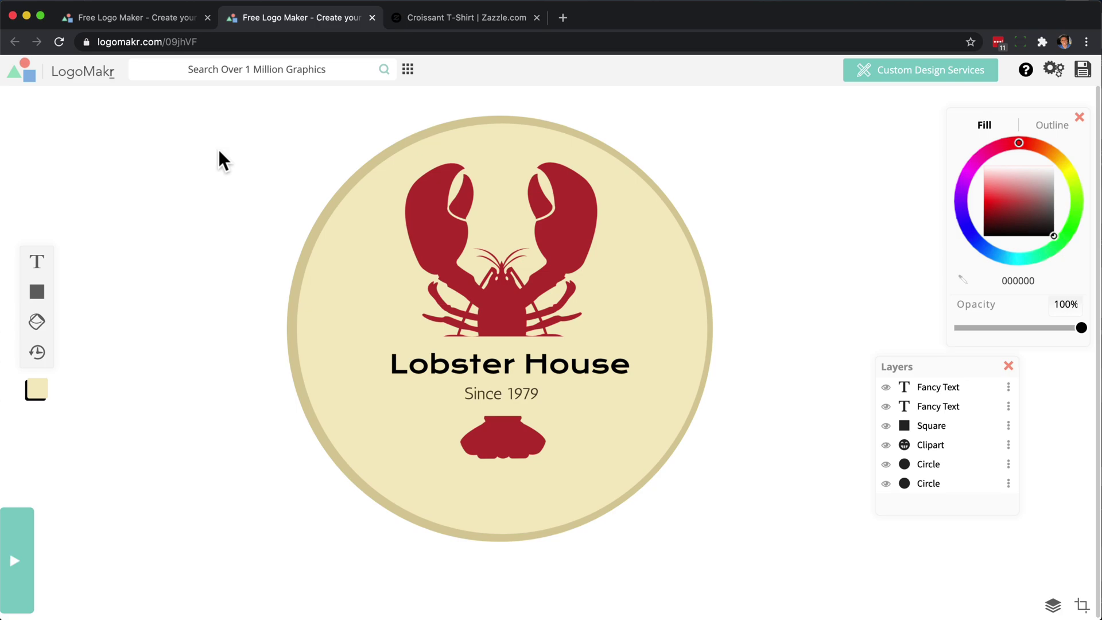